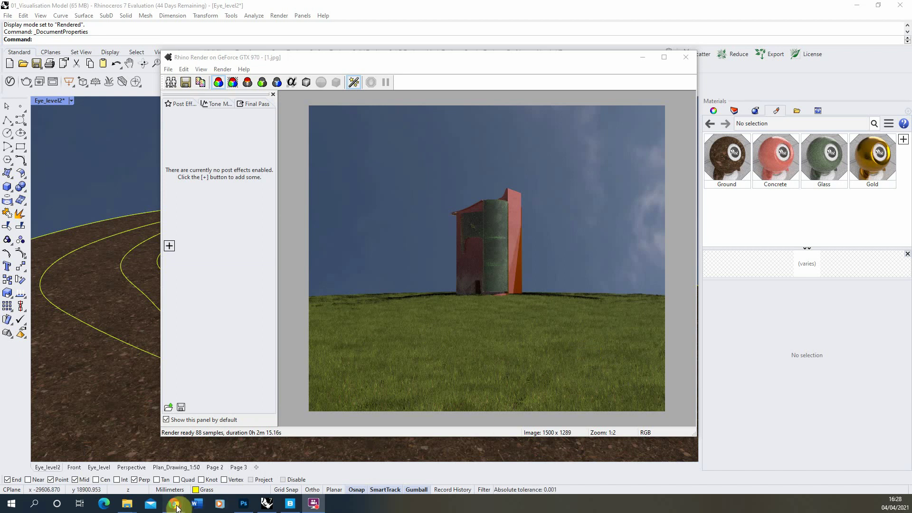
# Switch to Chrome and review the RhinoGrow plug-in page on food4Rhino, including its description and the RhinoGrow Beta download entry
pyautogui.moveTo(174, 503)
pyautogui.click(224, 466)
pyautogui.scroll(4, 404, 256)
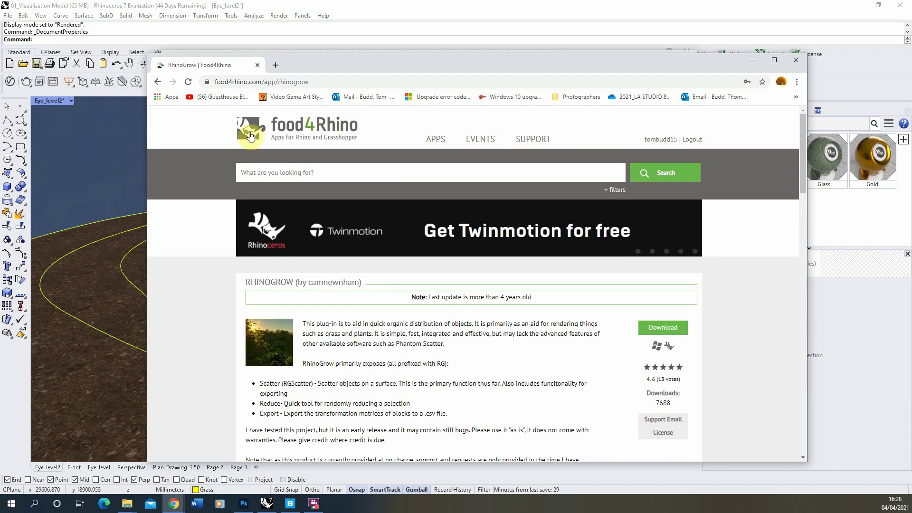
pyautogui.scroll(-1, 450, 382)
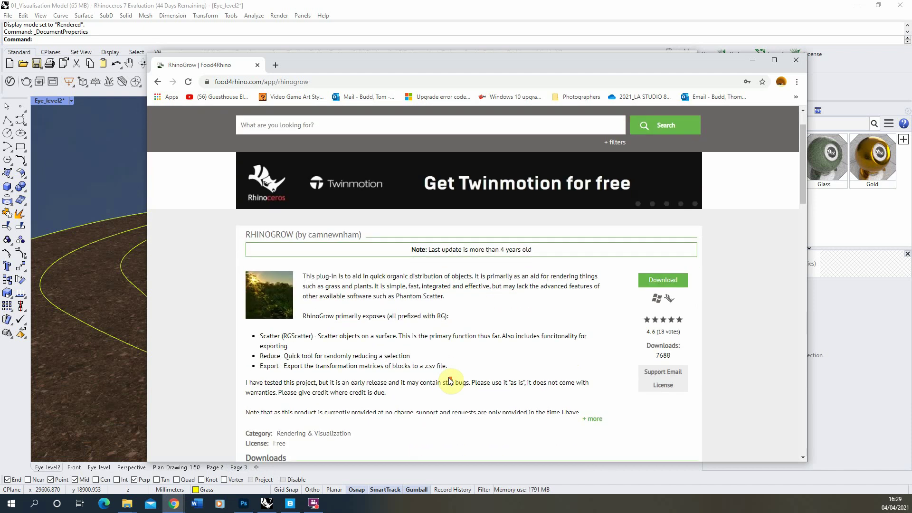
pyautogui.scroll(-1, 429, 327)
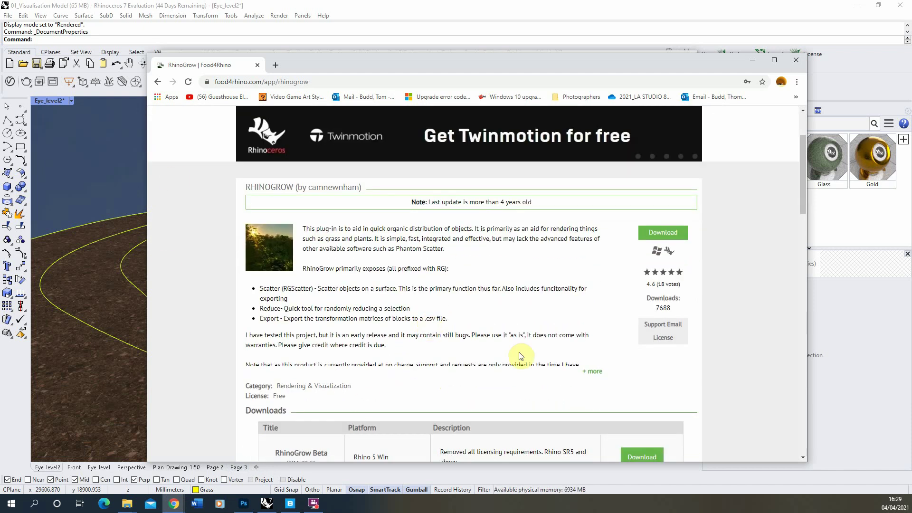
pyautogui.scroll(-1, 452, 318)
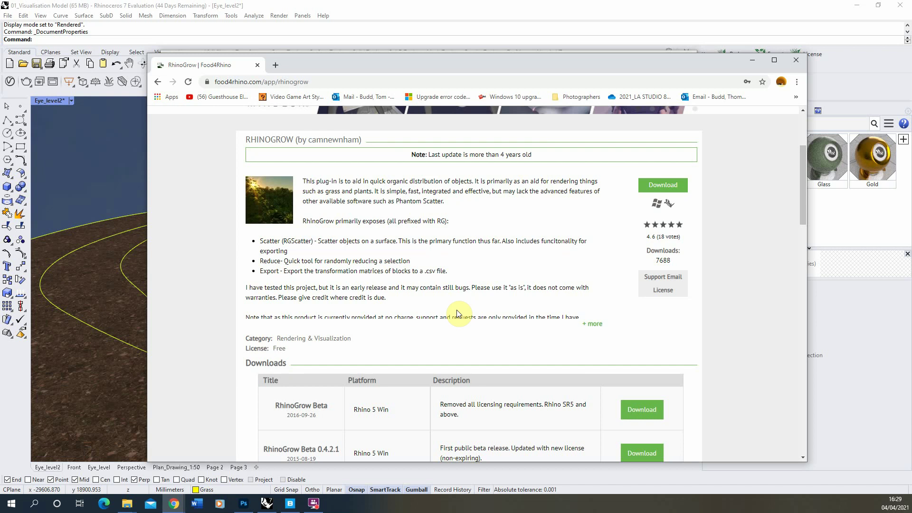
pyautogui.scroll(-2, 375, 323)
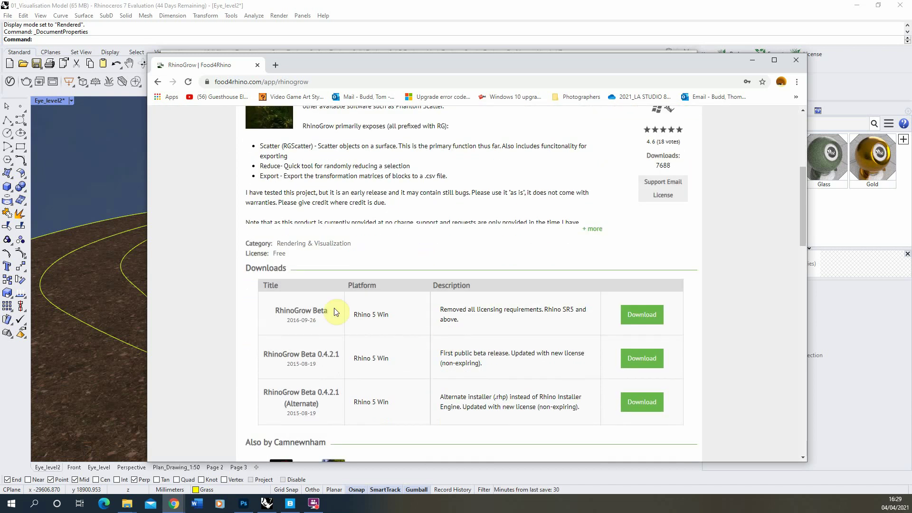
pyautogui.tripleClick(293, 314)
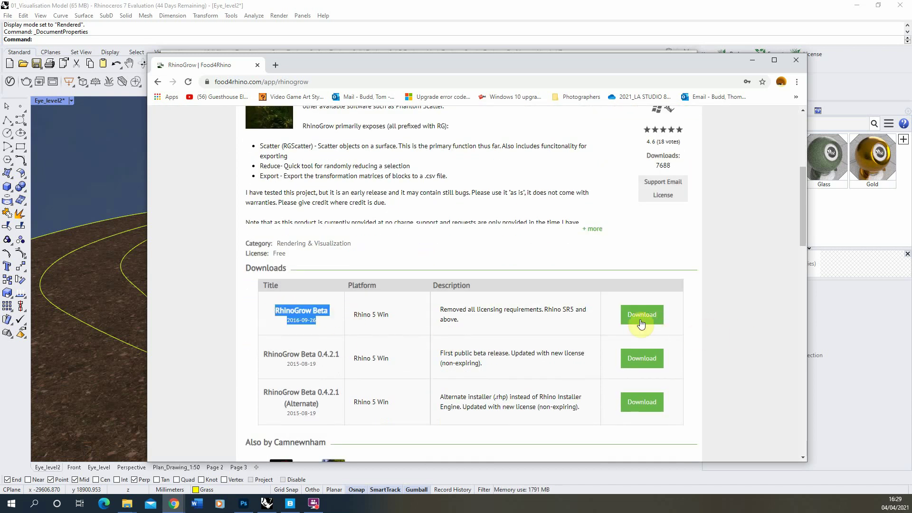
pyautogui.click(750, 64)
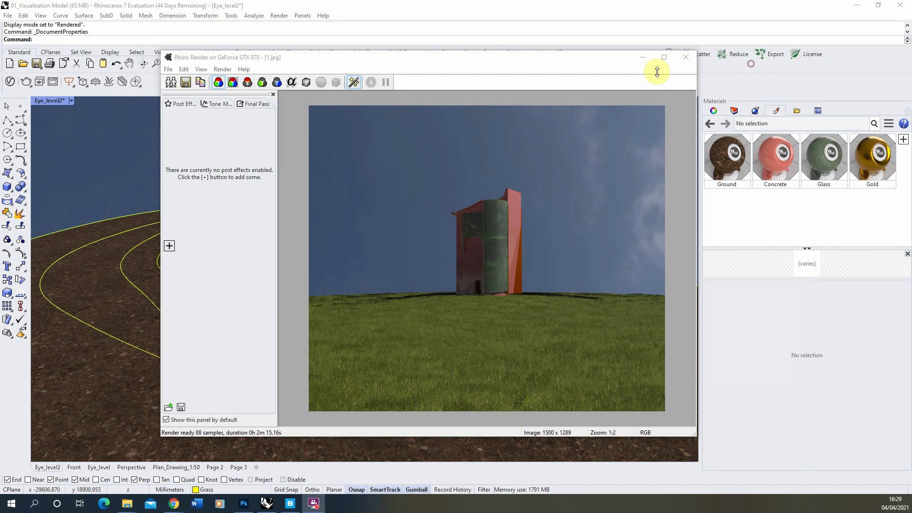
# Return to the Rhino model and look up where plug-ins are installed in the document properties, browsing to the RhinoGrow plug-in file without loading it
pyautogui.click(644, 56)
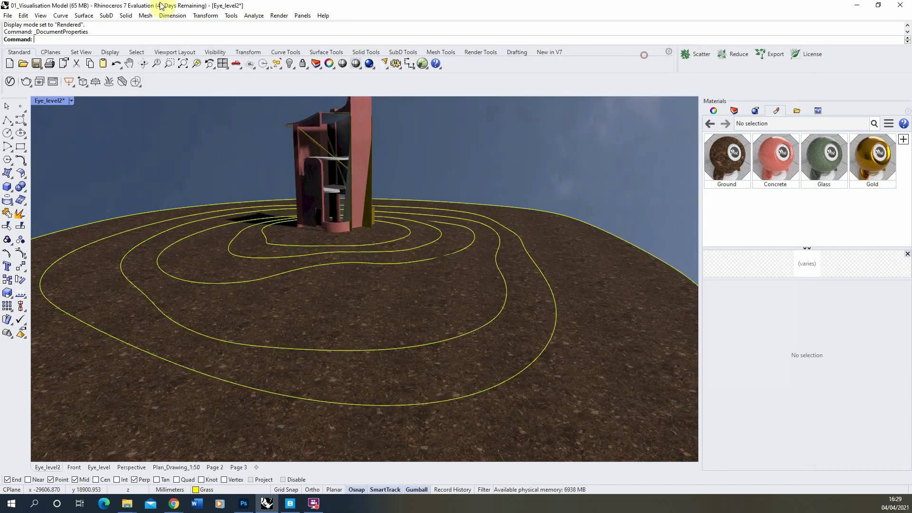
pyautogui.click(7, 15)
pyautogui.click(48, 197)
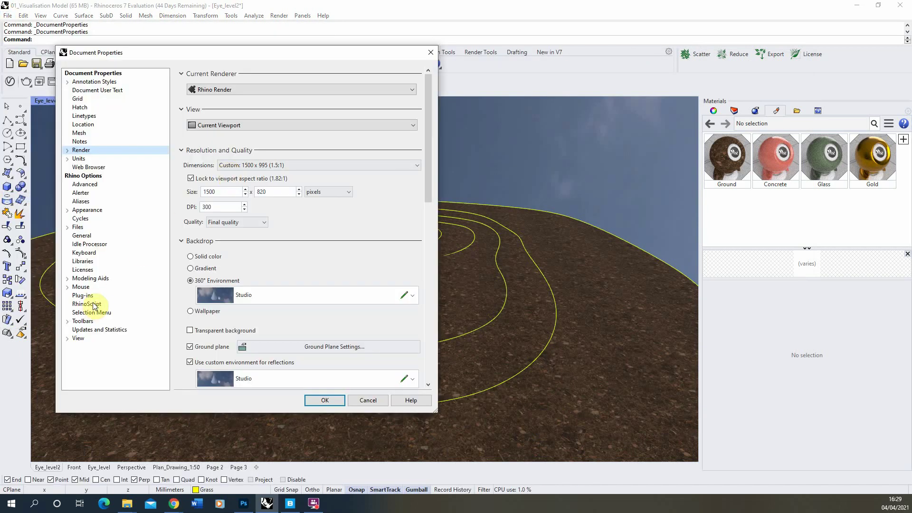
pyautogui.click(85, 295)
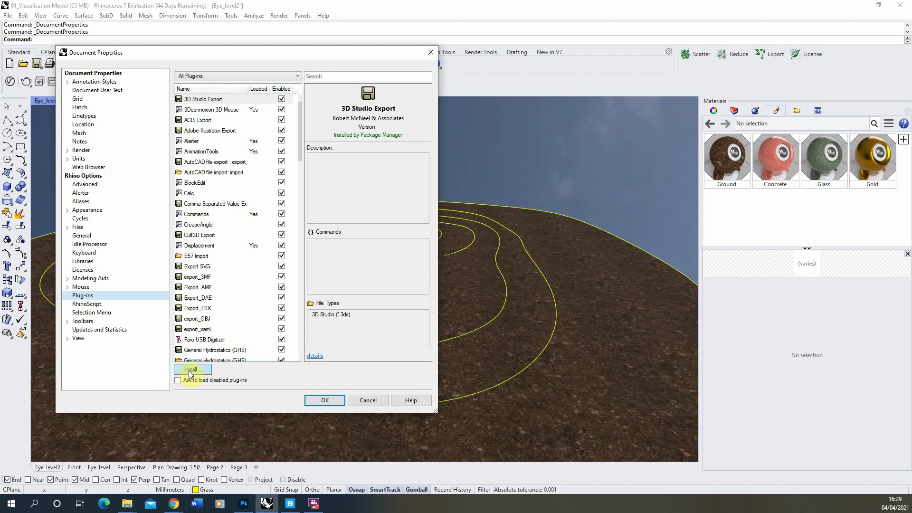
pyautogui.click(190, 370)
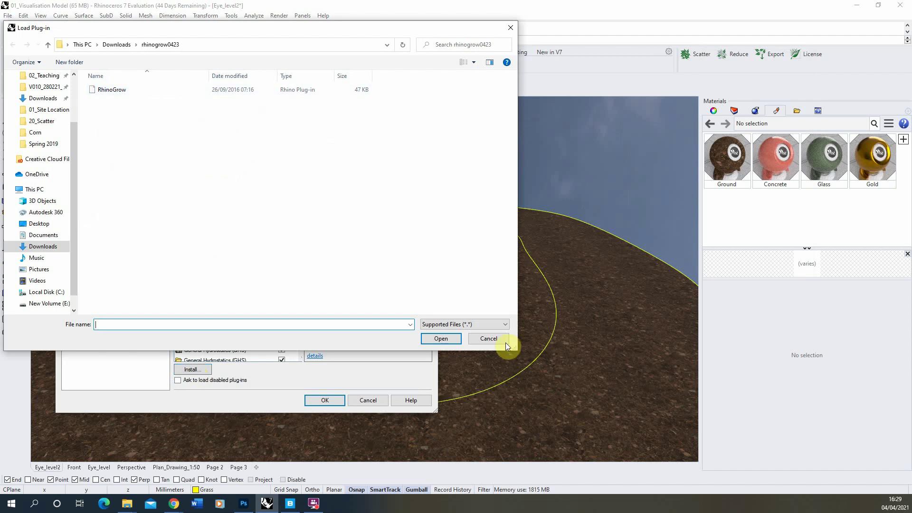
pyautogui.click(475, 338)
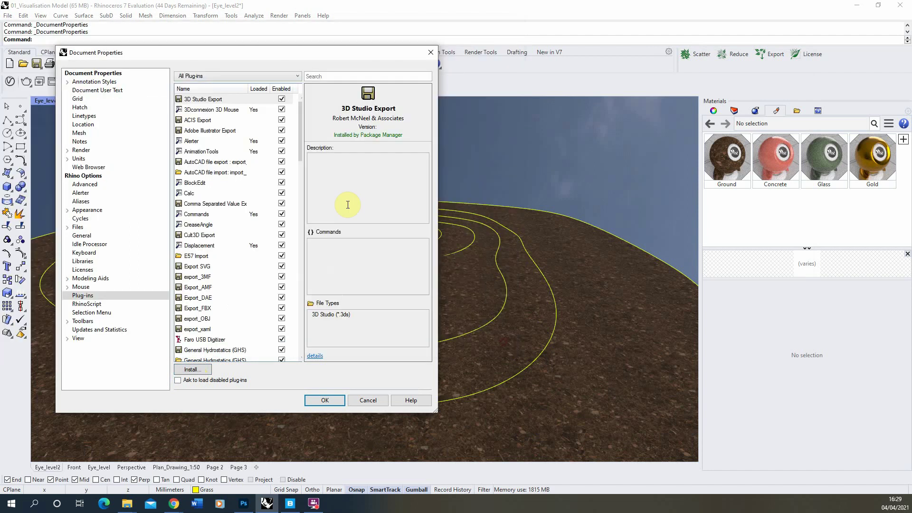
pyautogui.click(328, 402)
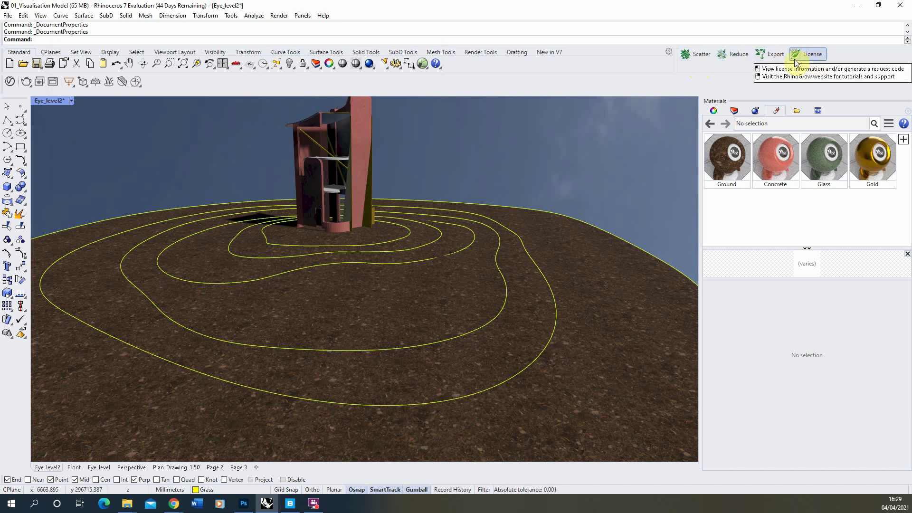
# Check in the toolbar layout options that the RhinoGrow toolbar is enabled
pyautogui.click(233, 17)
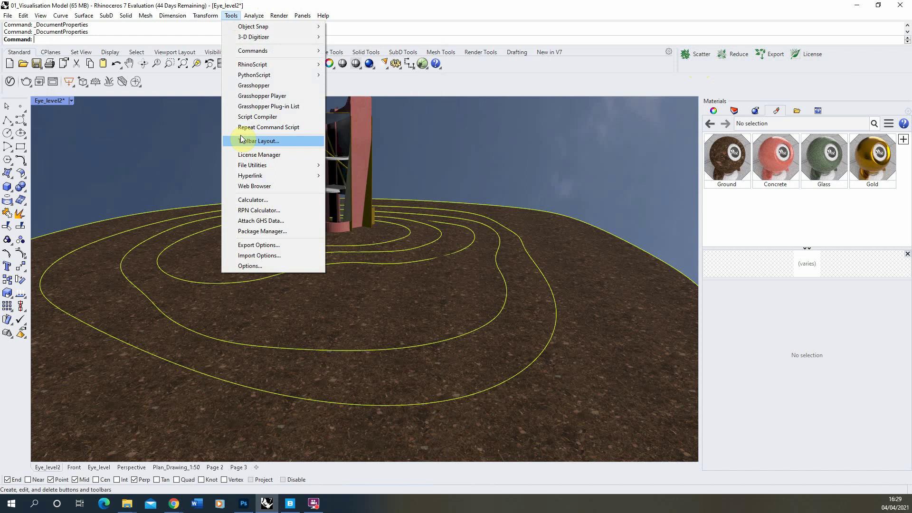
pyautogui.click(259, 141)
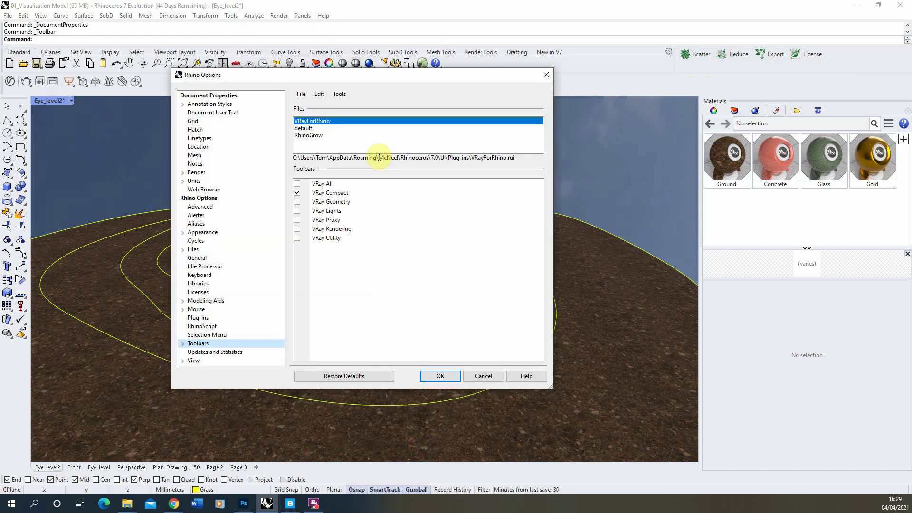
pyautogui.click(317, 138)
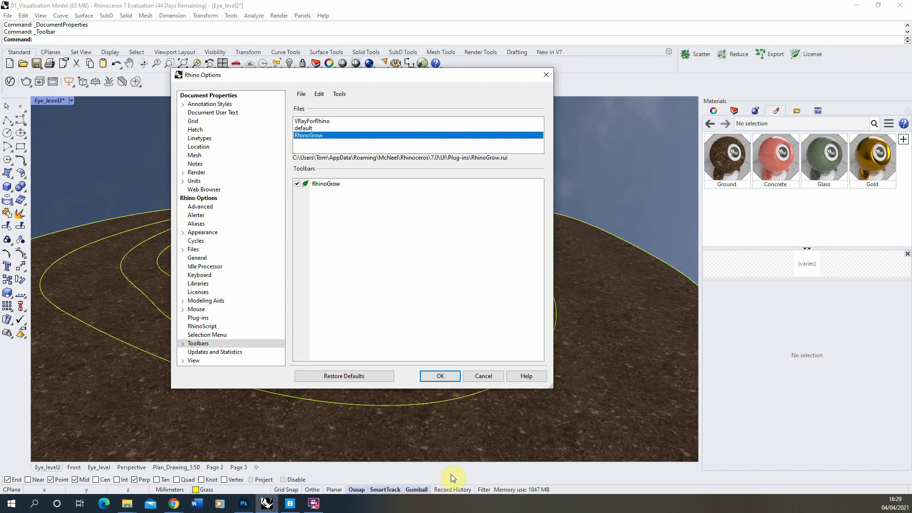
pyautogui.click(455, 376)
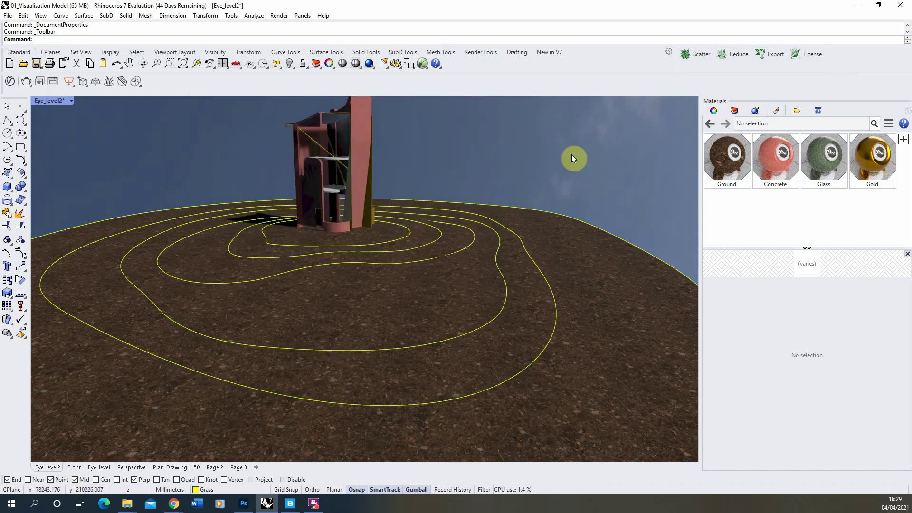
# Switch to File Explorer's Corn folder and view the Grass_Dif texture image at full size
pyautogui.scroll(-2, 326, 276)
pyautogui.scroll(-3, 326, 275)
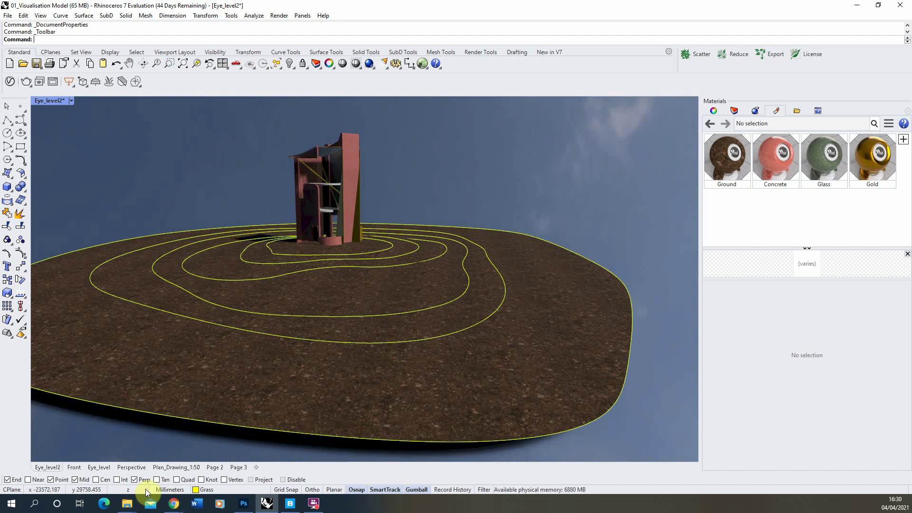
pyautogui.scroll(2, 378, 261)
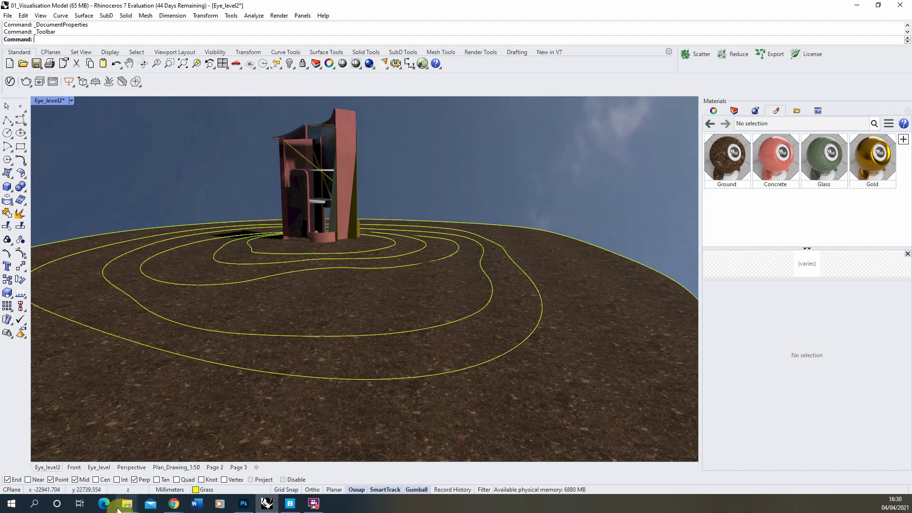
pyautogui.moveTo(118, 505)
pyautogui.click(104, 471)
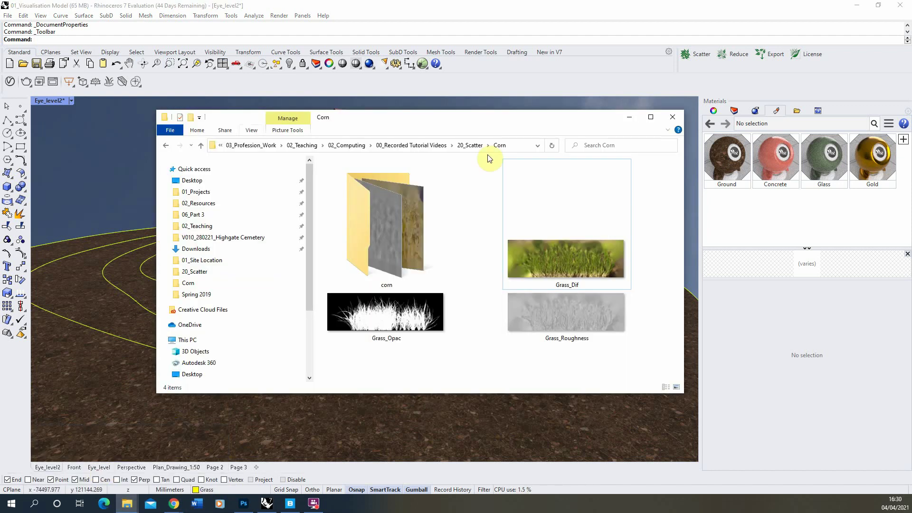
pyautogui.click(564, 255)
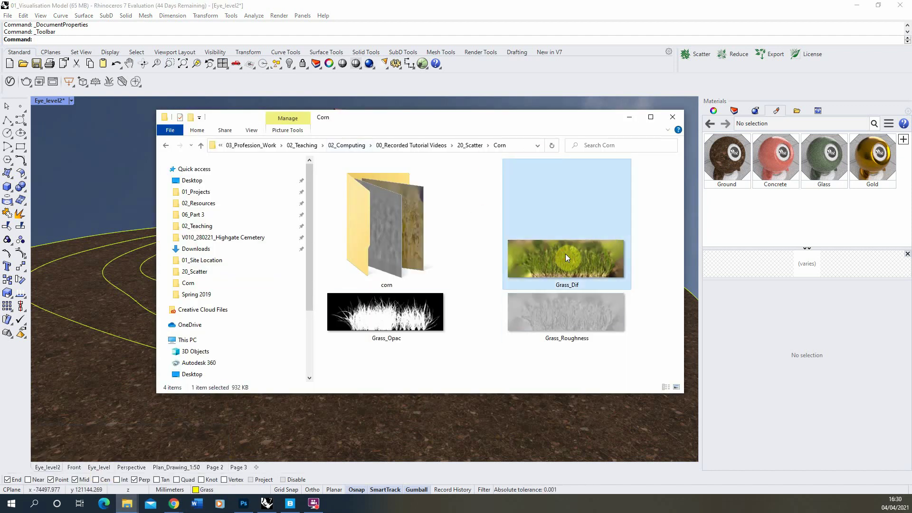
pyautogui.doubleClick(567, 258)
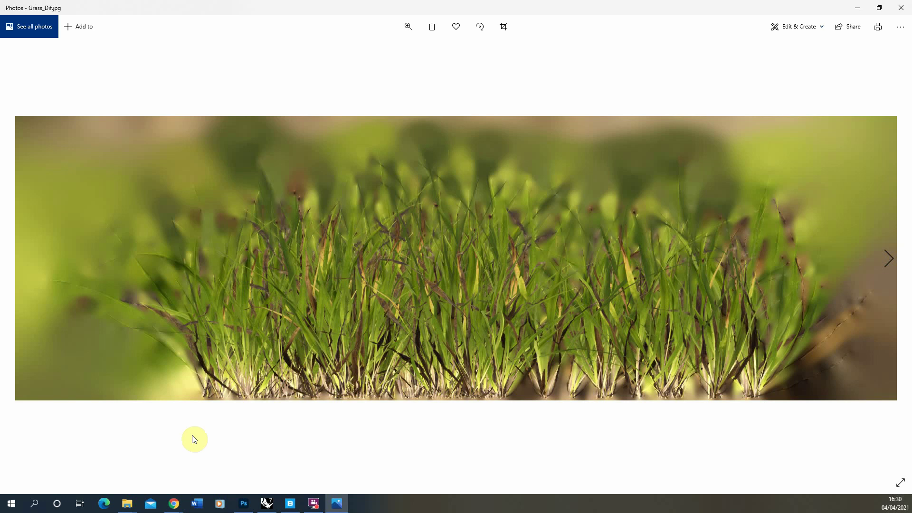
pyautogui.click(902, 8)
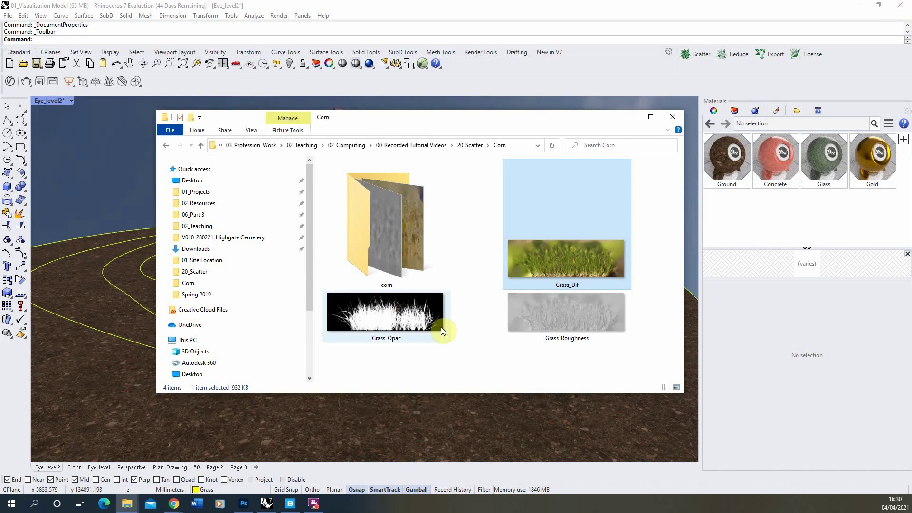
# View the Grass_Opac opacity map at full size, check the Grass_Dif file details, and return to the Rhino model
pyautogui.doubleClick(384, 322)
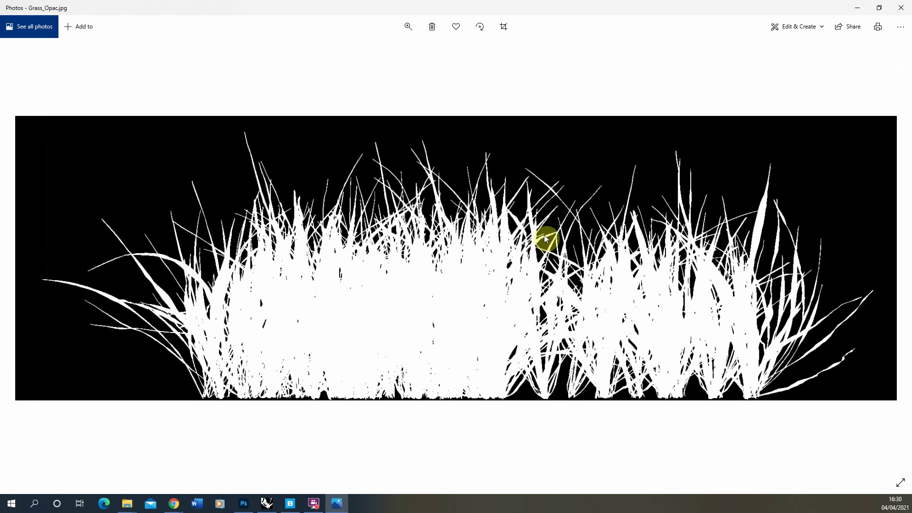
pyautogui.click(902, 7)
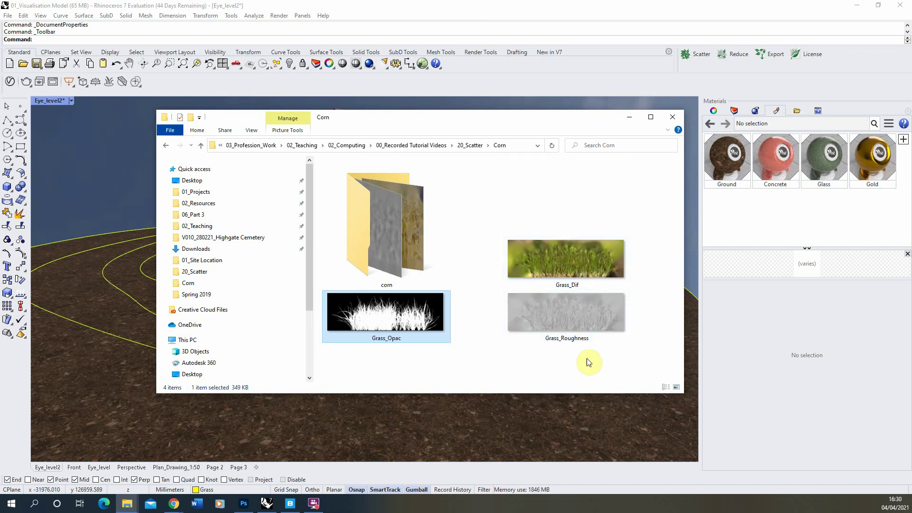
pyautogui.moveTo(591, 267)
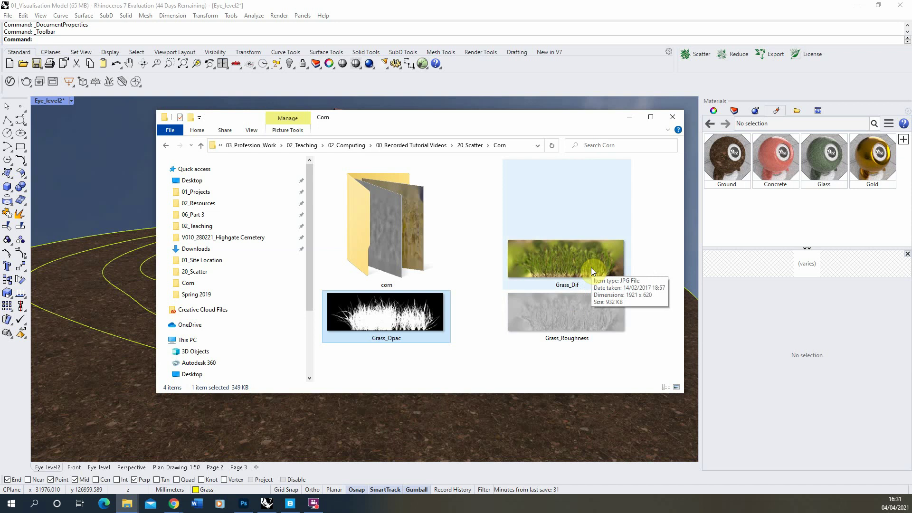
pyautogui.moveTo(513, 116); pyautogui.dragTo(424, 109)
pyautogui.click(539, 109)
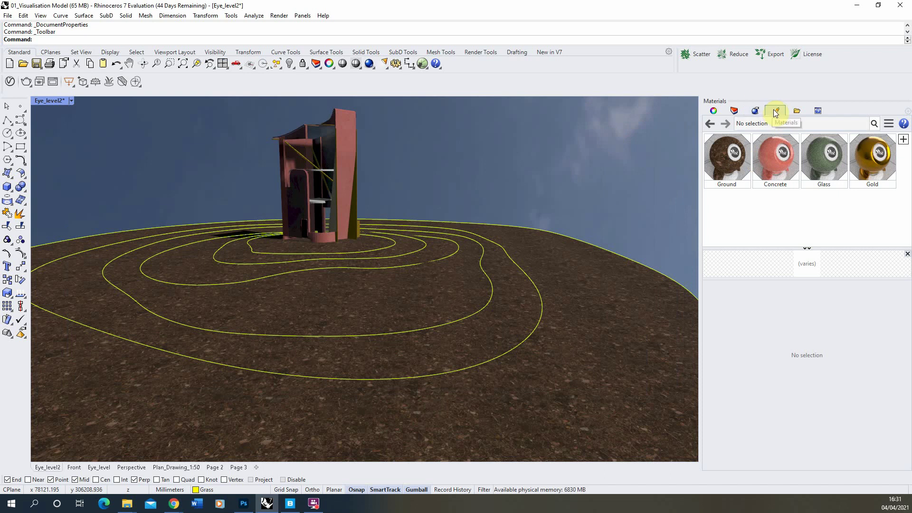
# Create a new Physically Based material and show its detailed Base Color / Metallic / Roughness settings
pyautogui.click(904, 139)
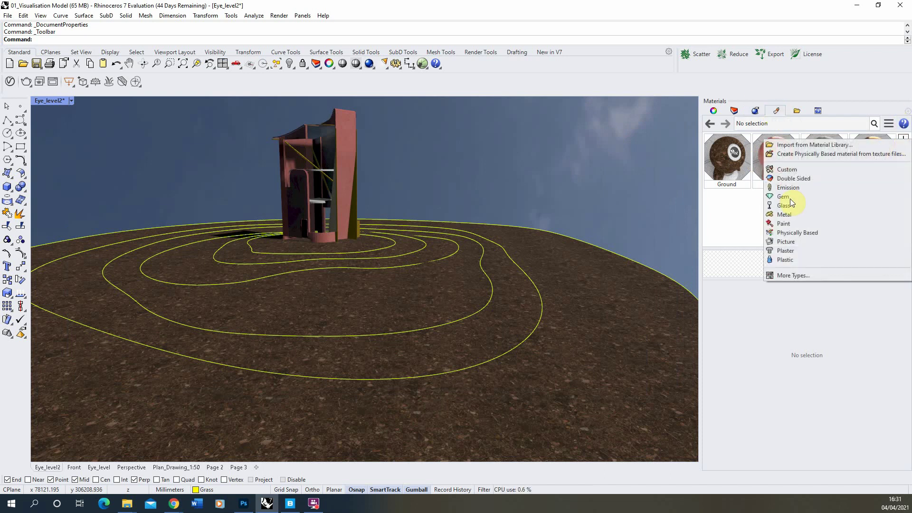
pyautogui.click(789, 233)
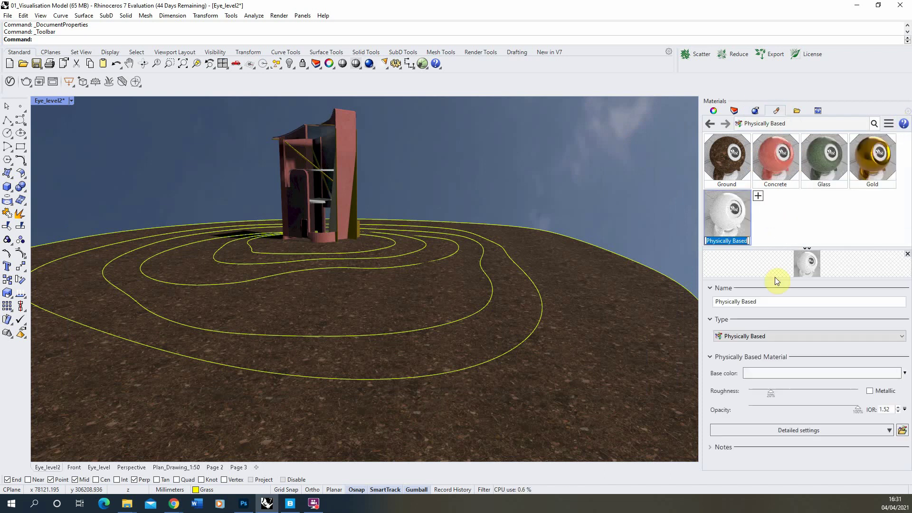
pyautogui.click(782, 430)
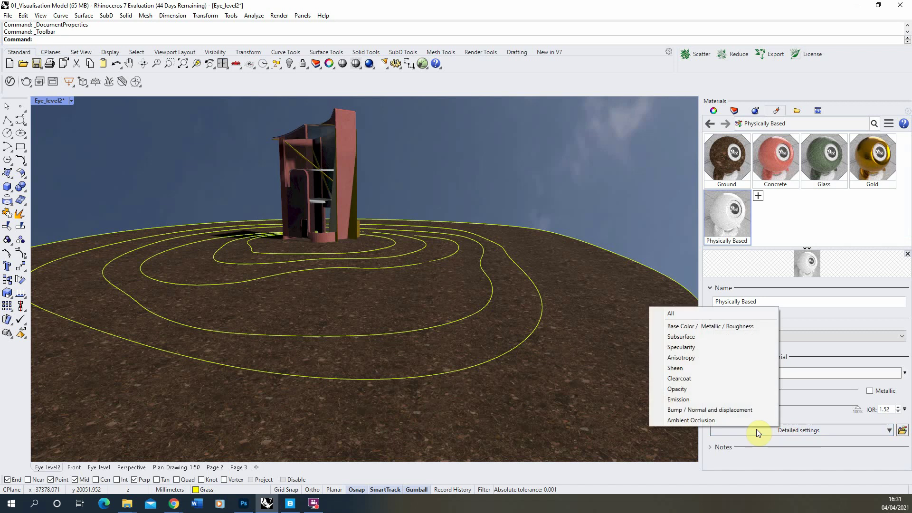
pyautogui.click(686, 326)
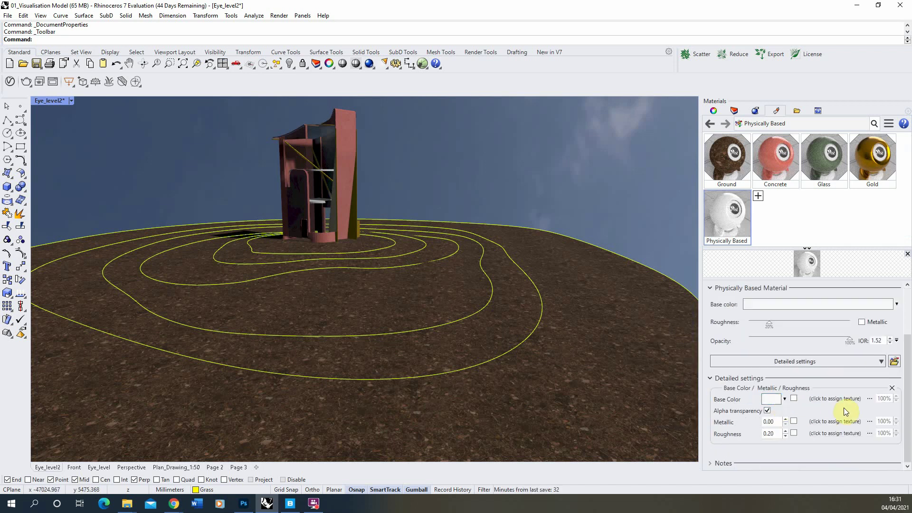
# Assign the Grass_Dif image as the material's base color texture and Grass_Roughness as its roughness texture
pyautogui.click(841, 399)
pyautogui.click(163, 115)
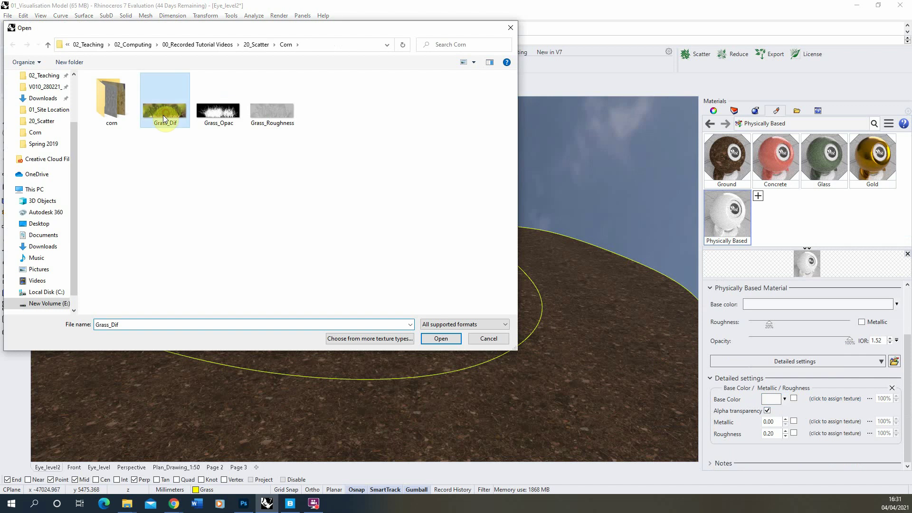
pyautogui.click(441, 338)
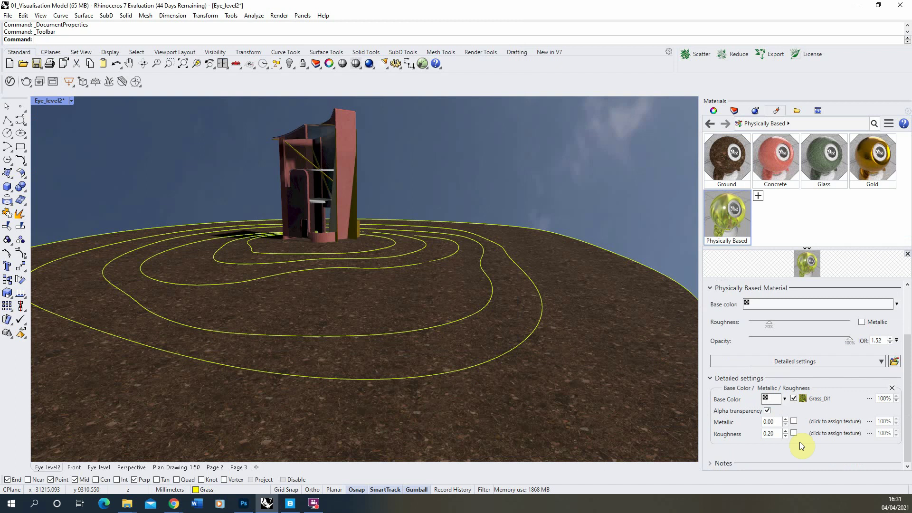
pyautogui.click(826, 435)
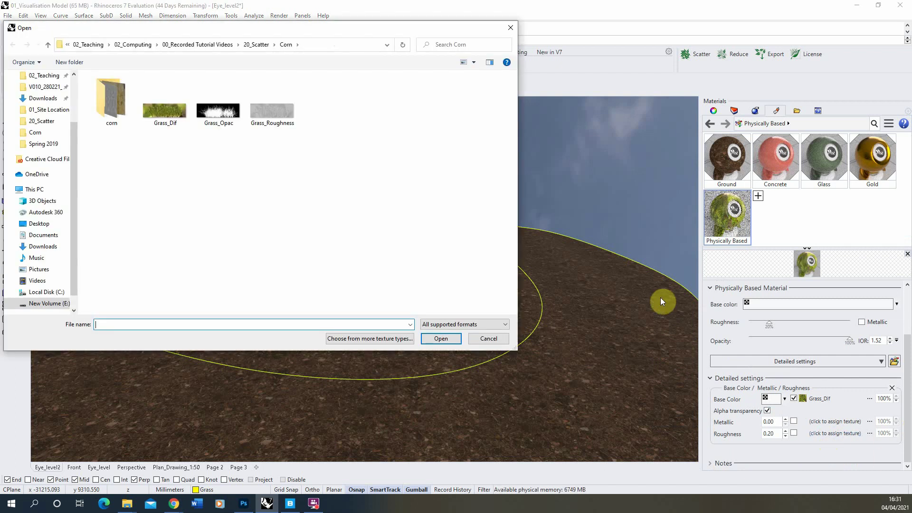
pyautogui.click(262, 107)
pyautogui.click(443, 338)
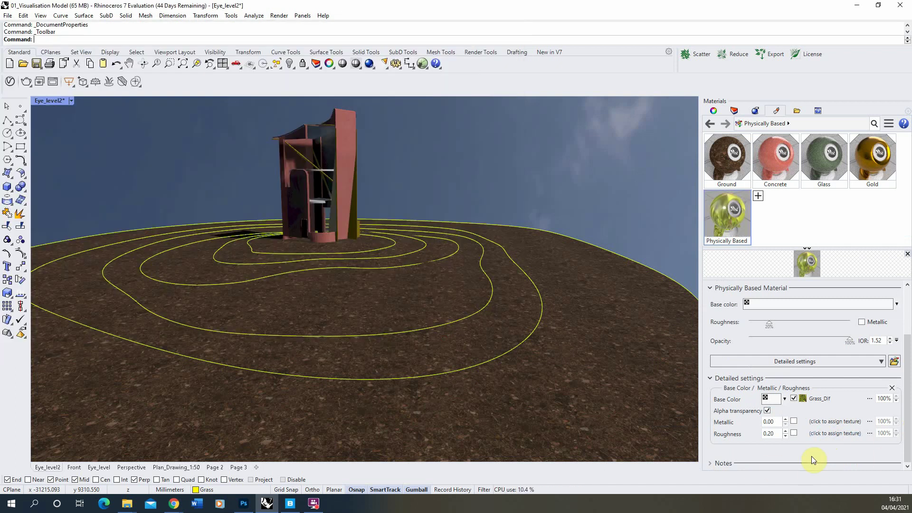
# Show the Opacity section in the physically based material's detailed settings and set the opacity amount to 1
pyautogui.click(783, 362)
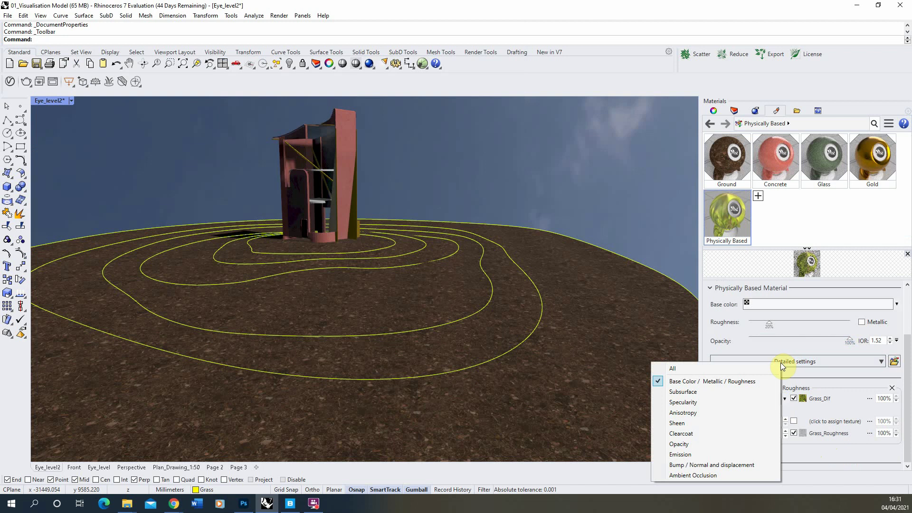
pyautogui.click(691, 450)
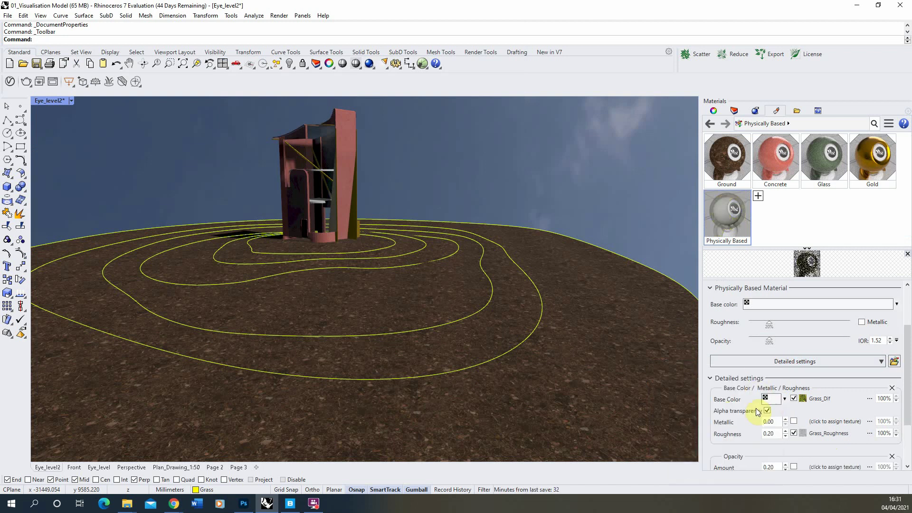
pyautogui.scroll(-3, 770, 424)
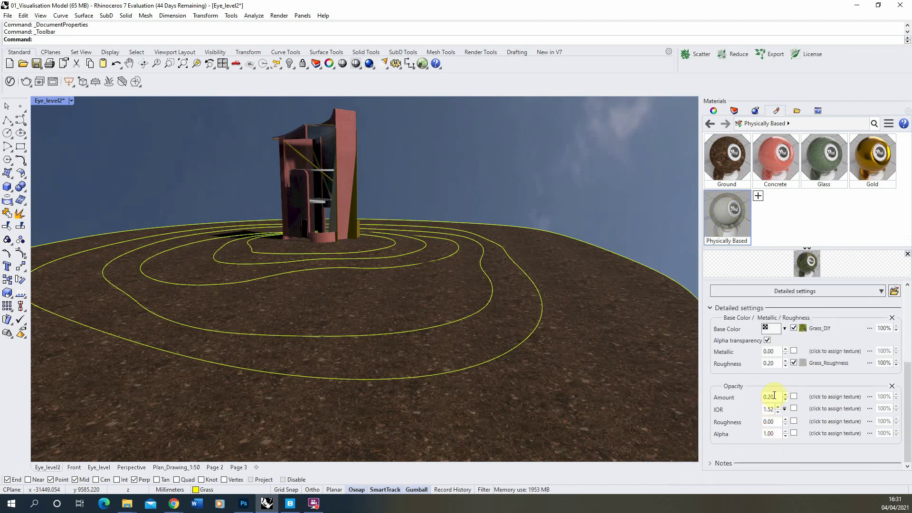
pyautogui.moveTo(774, 397); pyautogui.dragTo(719, 399)
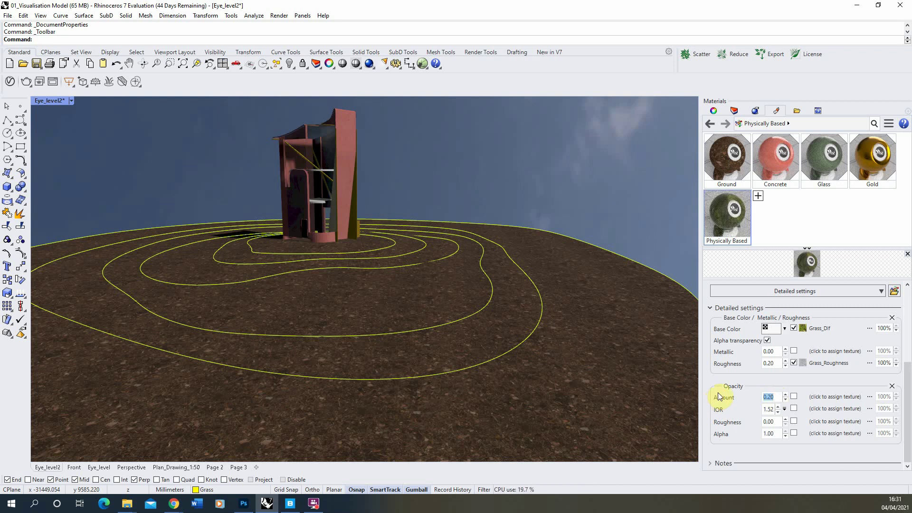
pyautogui.write('1')
pyautogui.press('Return')
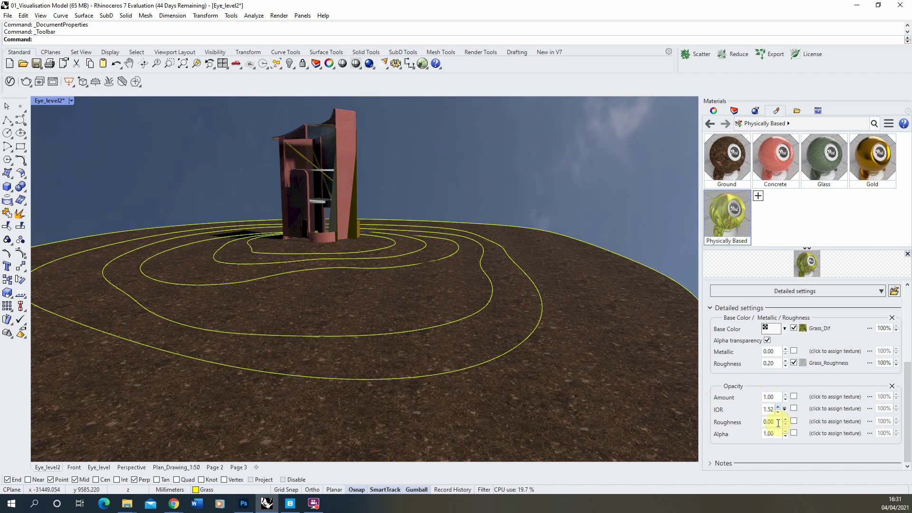
# Assign the Grass_Opac image as the texture for the material's opacity alpha
pyautogui.moveTo(776, 434); pyautogui.dragTo(717, 437)
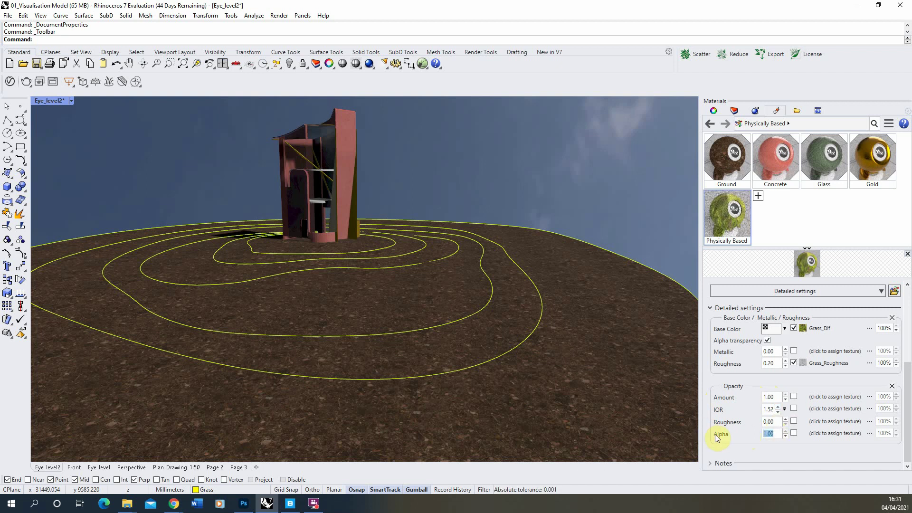
pyautogui.click(827, 434)
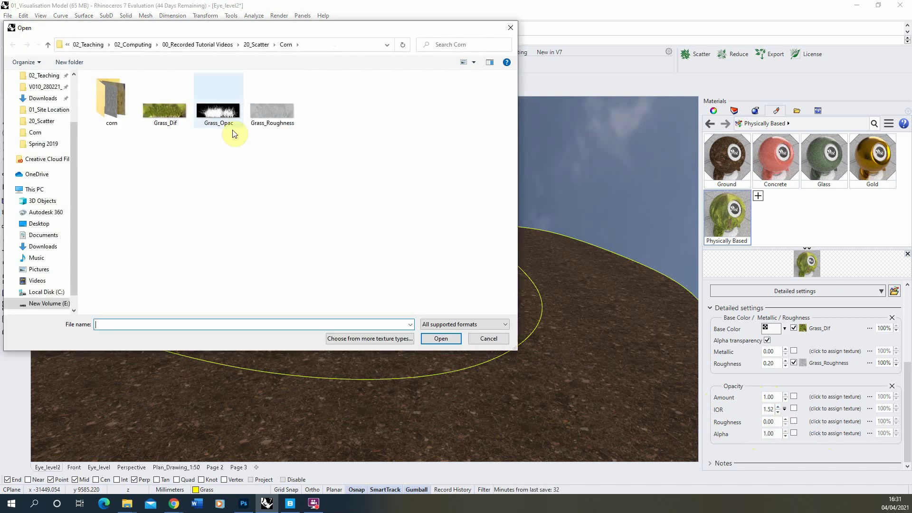
pyautogui.click(221, 126)
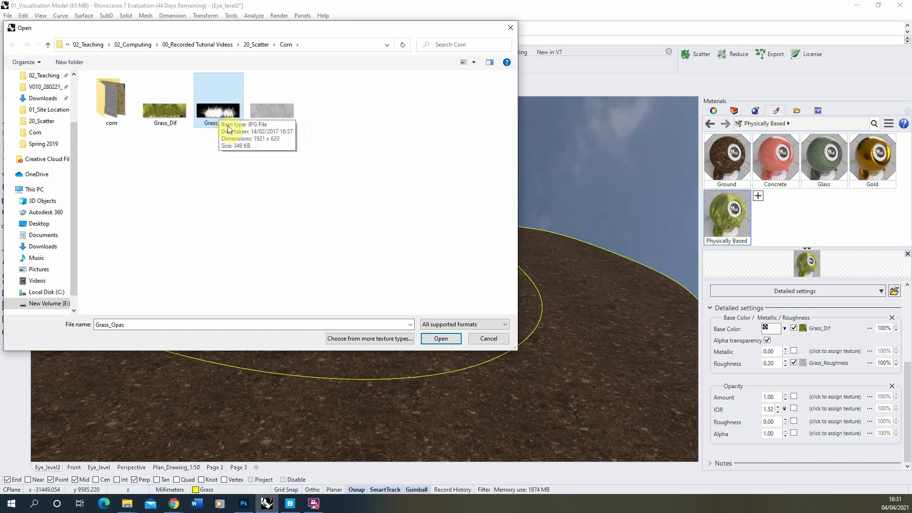
pyautogui.click(440, 339)
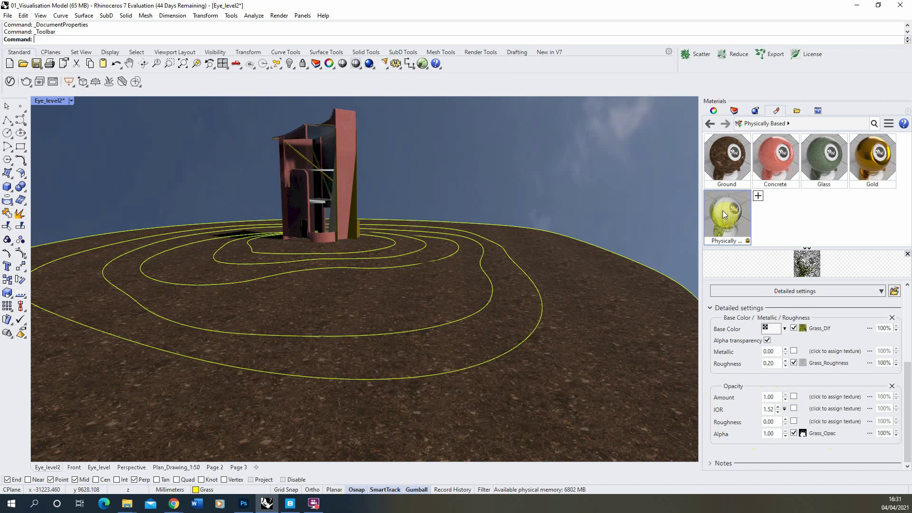
# Switch the view to Shaded display and draw a vertical plane about 2960 mm wide near the terrain's front edge
pyautogui.click(71, 101)
pyautogui.click(93, 128)
pyautogui.scroll(-3, 335, 251)
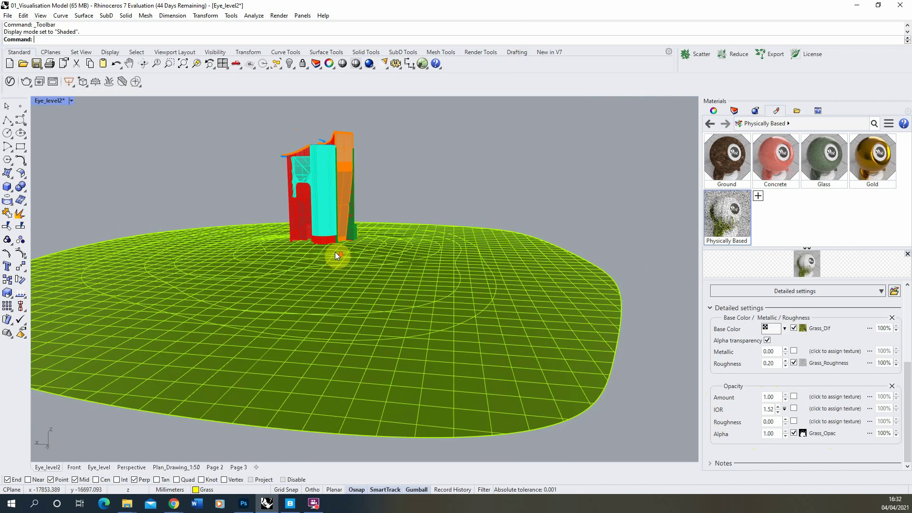
pyautogui.scroll(4, 285, 424)
pyautogui.scroll(1, 285, 424)
pyautogui.scroll(-2, 298, 403)
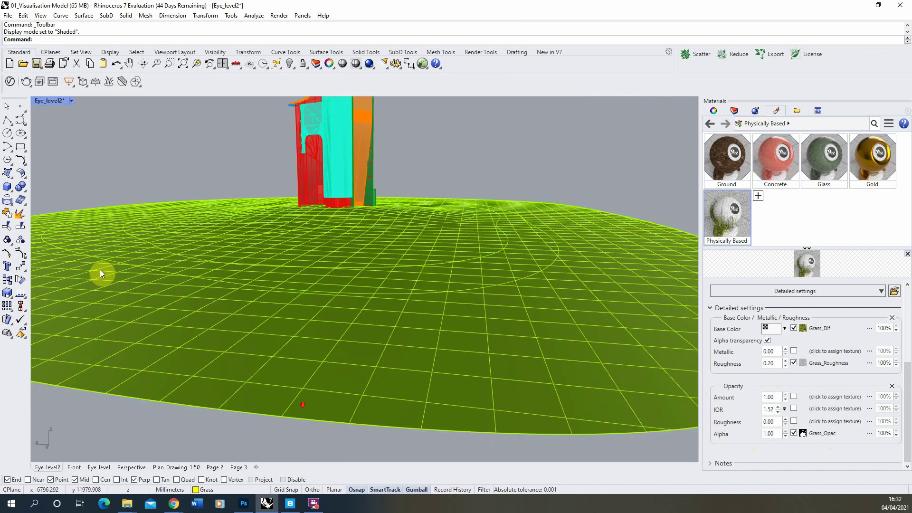
pyautogui.click(11, 178)
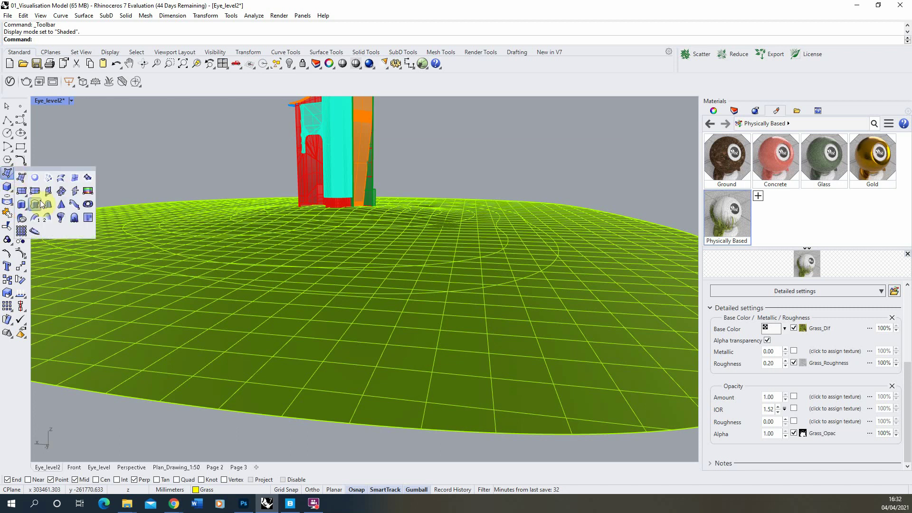
pyautogui.click(49, 193)
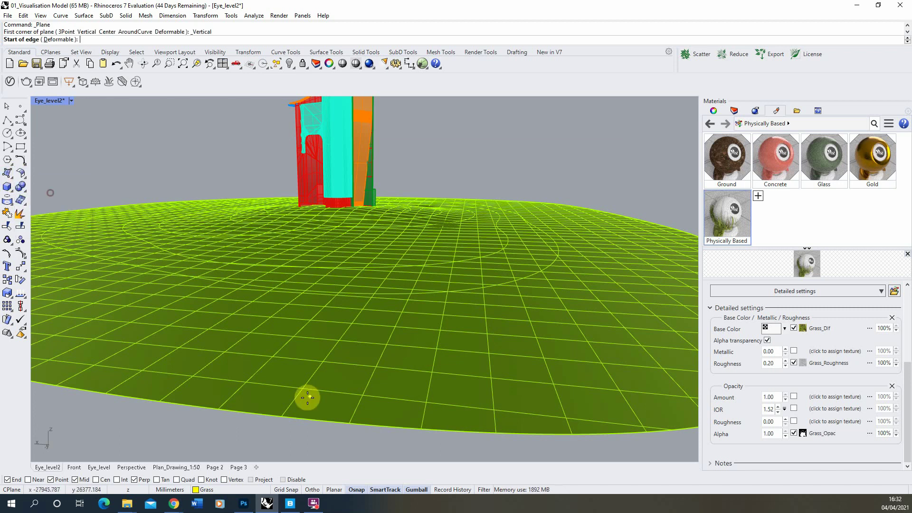
pyautogui.click(249, 395)
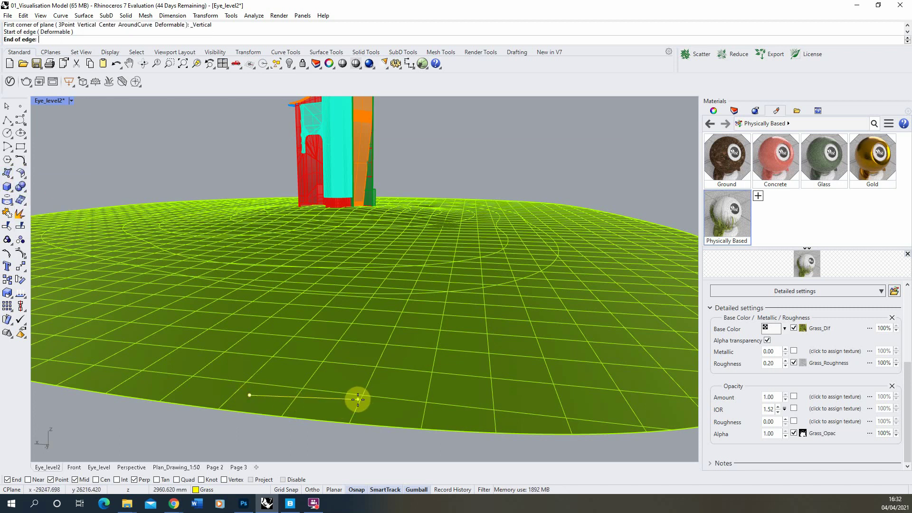
pyautogui.click(358, 399)
pyautogui.click(359, 364)
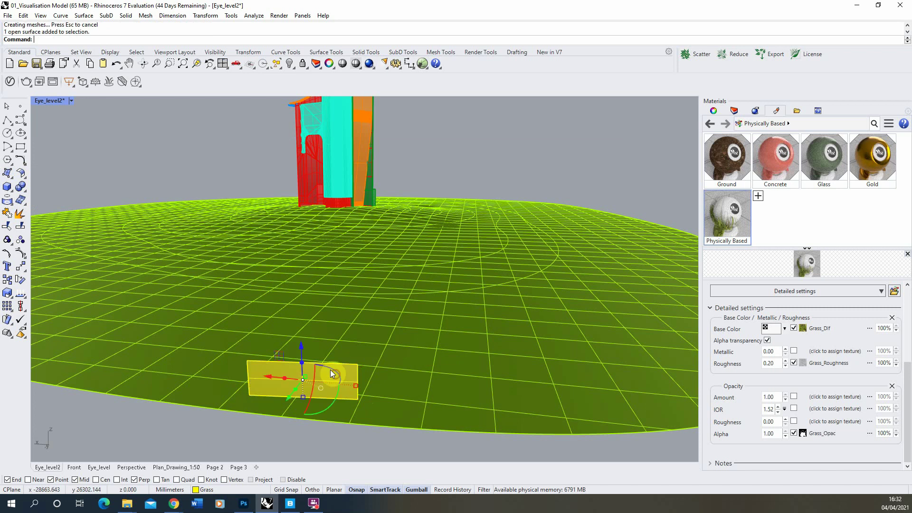
# Assign the new physically based material to the selected vertical plane and switch the view to Rendered display
pyautogui.rightClick(726, 209)
pyautogui.click(735, 124)
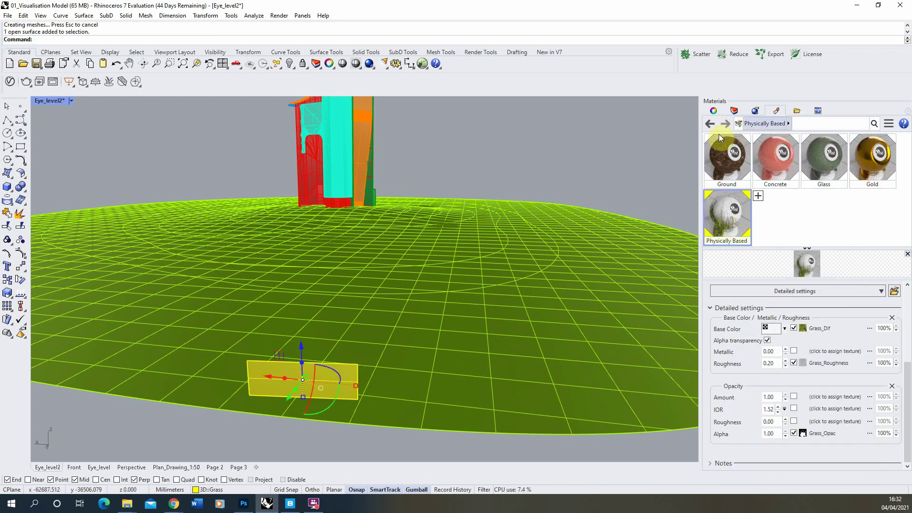
pyautogui.click(70, 100)
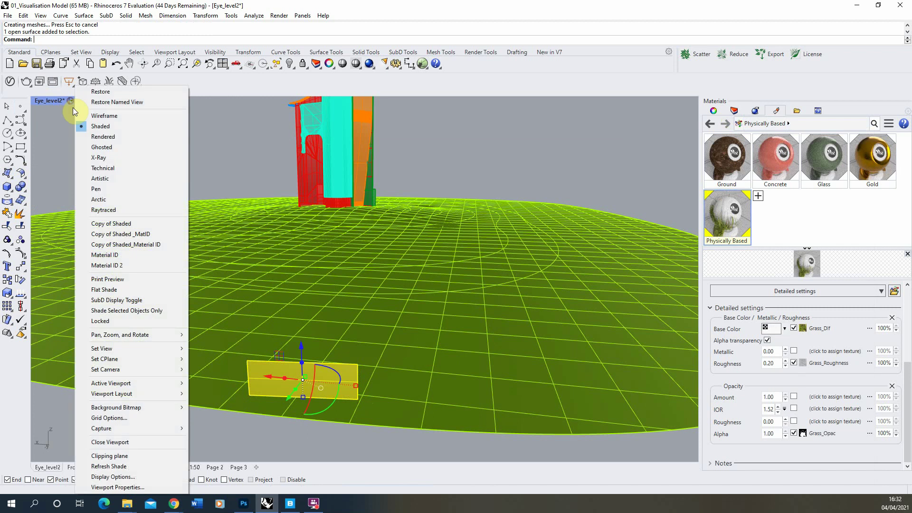
pyautogui.click(109, 138)
pyautogui.press('Escape')
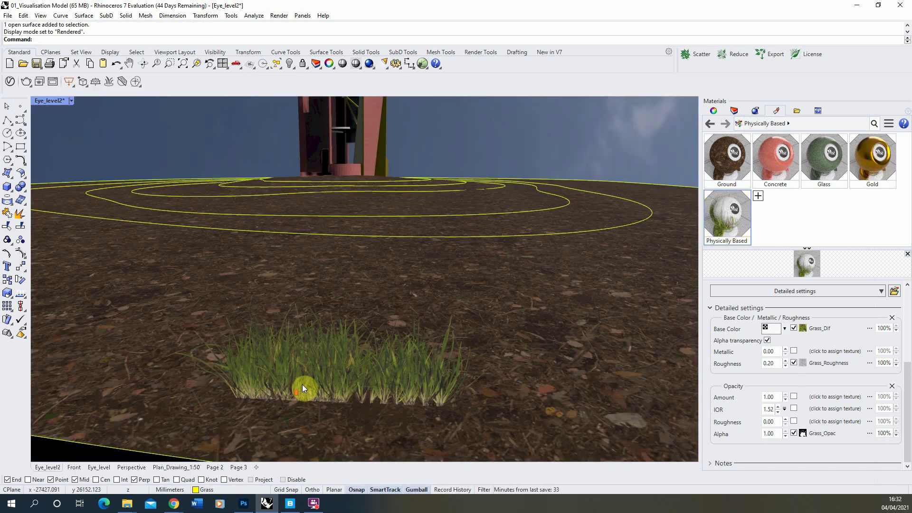
# Move the grass plane slightly down into the terrain surface and deselect it
pyautogui.click(302, 384)
pyautogui.press('Down')
pyautogui.press('Down')
pyautogui.press('Down')
pyautogui.moveTo(305, 220)
pyautogui.mouseDown()
pyautogui.moveTo(307, 206)
pyautogui.moveTo(306, 238)
pyautogui.moveTo(309, 231)
pyautogui.mouseUp()
pyautogui.moveTo(292, 266); pyautogui.dragTo(295, 272, button='right')
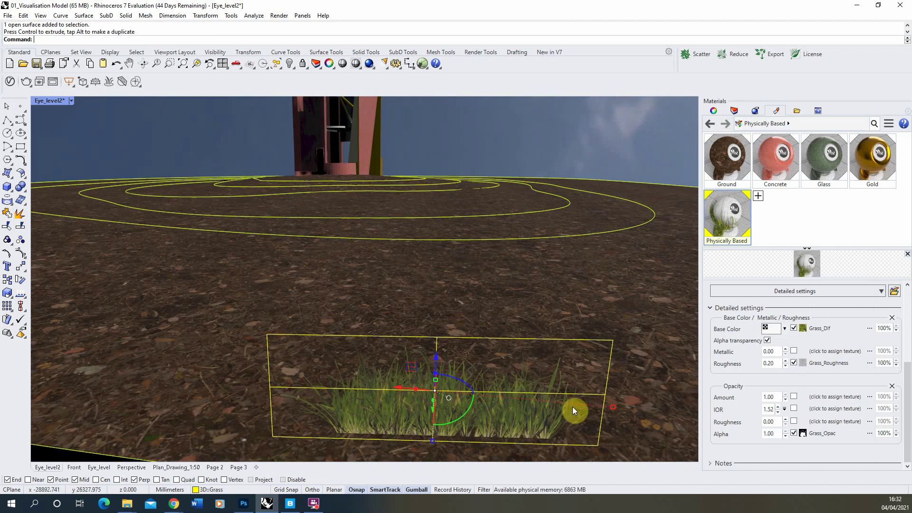
pyautogui.scroll(-3, 406, 364)
pyautogui.scroll(-2, 406, 364)
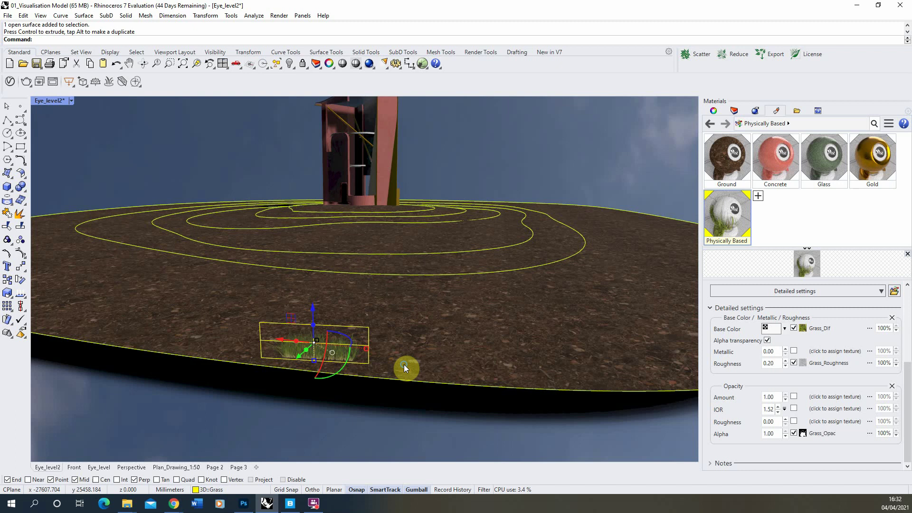
pyautogui.press('Escape')
pyautogui.moveTo(322, 246); pyautogui.dragTo(326, 244, button='right')
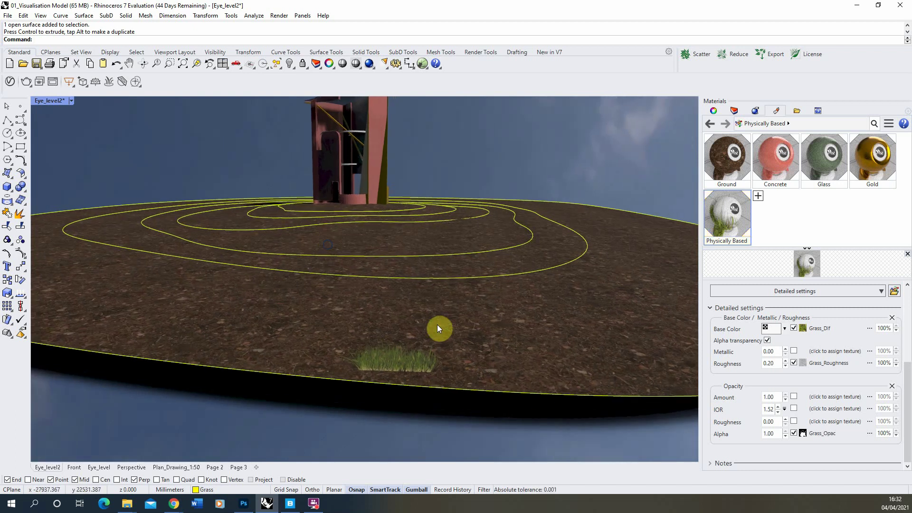
pyautogui.moveTo(371, 306); pyautogui.dragTo(353, 342, button='right')
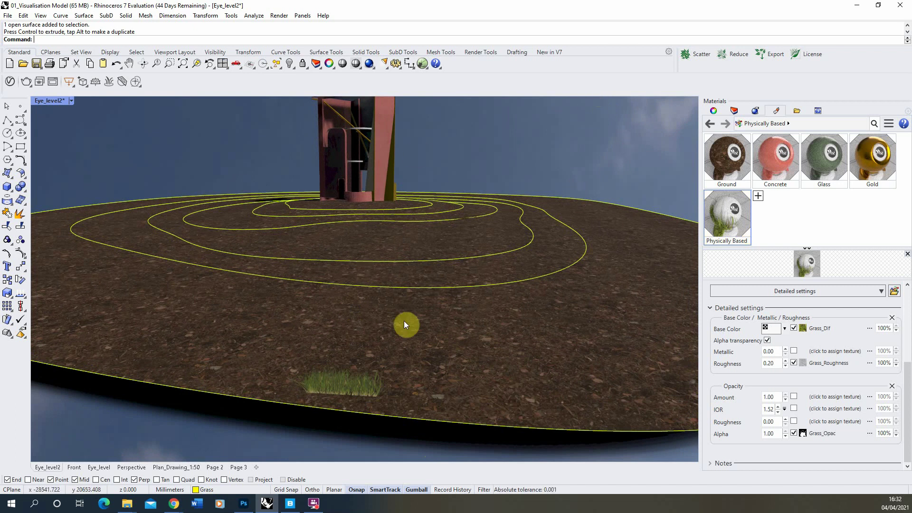
# Start the RhinoGrow Scatter tool, set the population to 50 and generate the matrices as a box preview
pyautogui.click(697, 55)
pyautogui.click(333, 103)
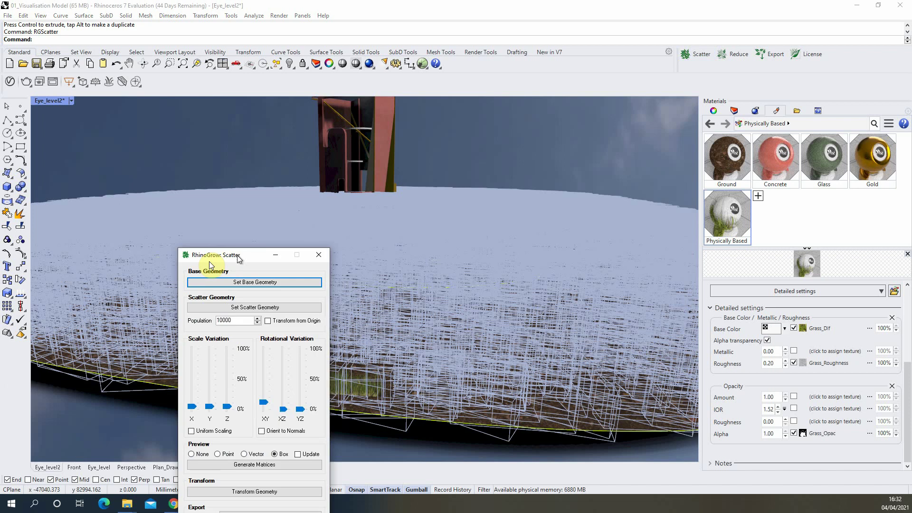
pyautogui.moveTo(224, 240); pyautogui.dragTo(298, 133)
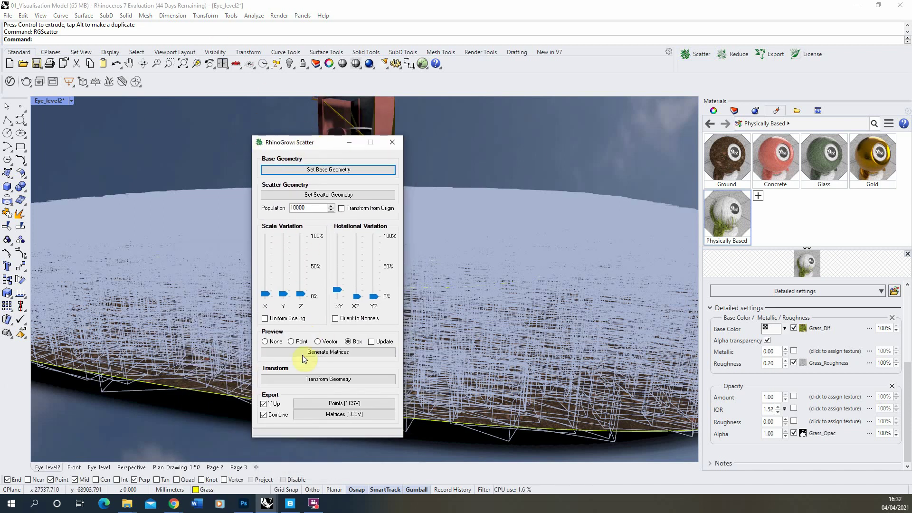
pyautogui.moveTo(346, 145); pyautogui.dragTo(470, 158)
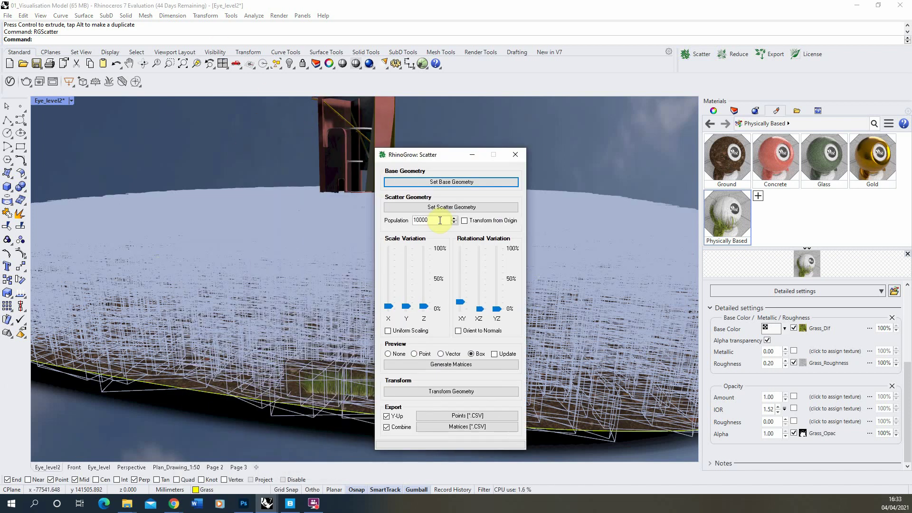
pyautogui.moveTo(440, 221); pyautogui.dragTo(385, 220)
pyautogui.write('50')
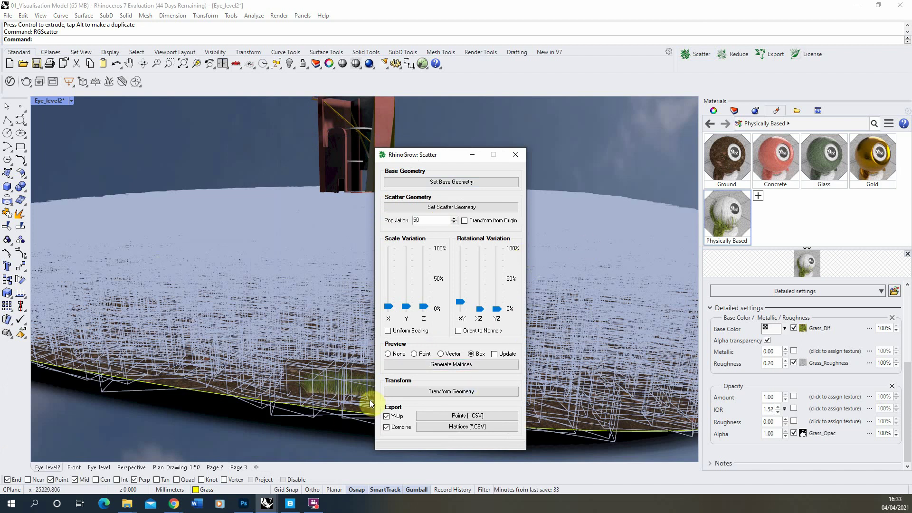
pyautogui.click(442, 366)
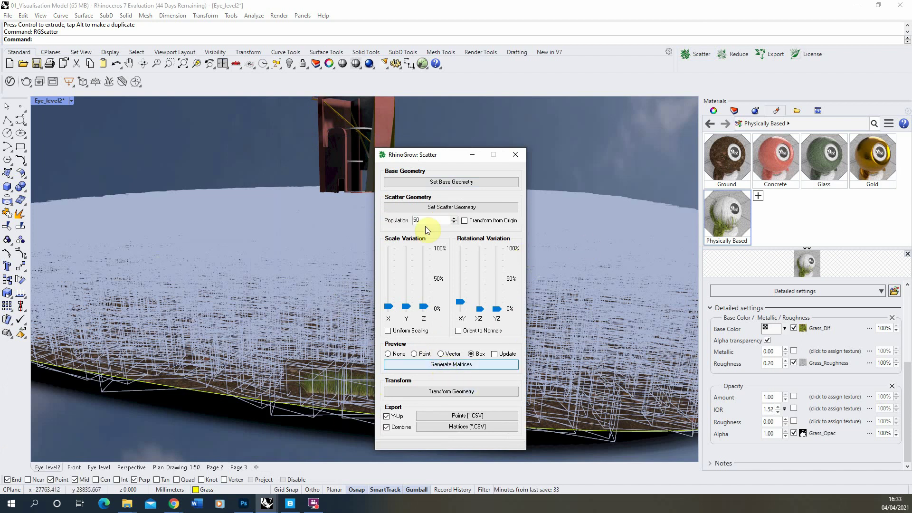
pyautogui.moveTo(435, 154); pyautogui.dragTo(533, 139)
pyautogui.scroll(-5, 246, 283)
pyautogui.moveTo(247, 283); pyautogui.dragTo(249, 281, button='right')
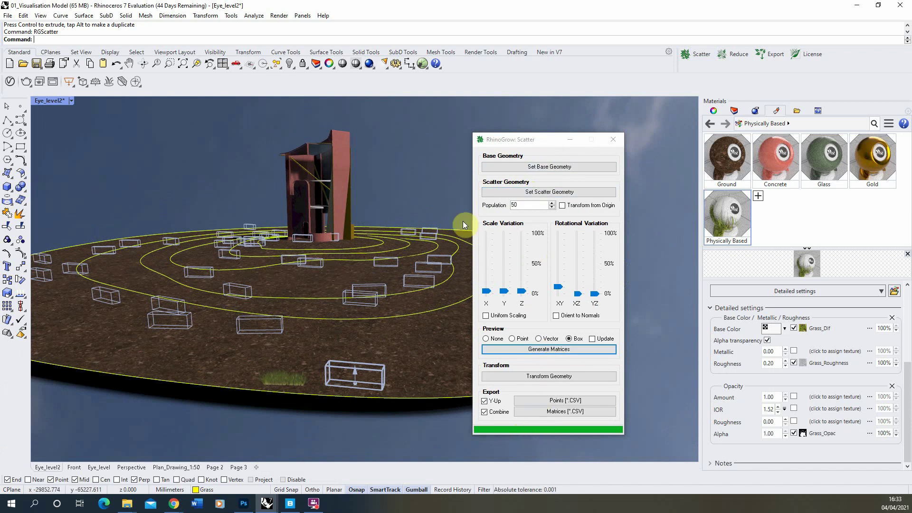
# Set the terrain surface as the scatter's base geometry
pyautogui.click(549, 171)
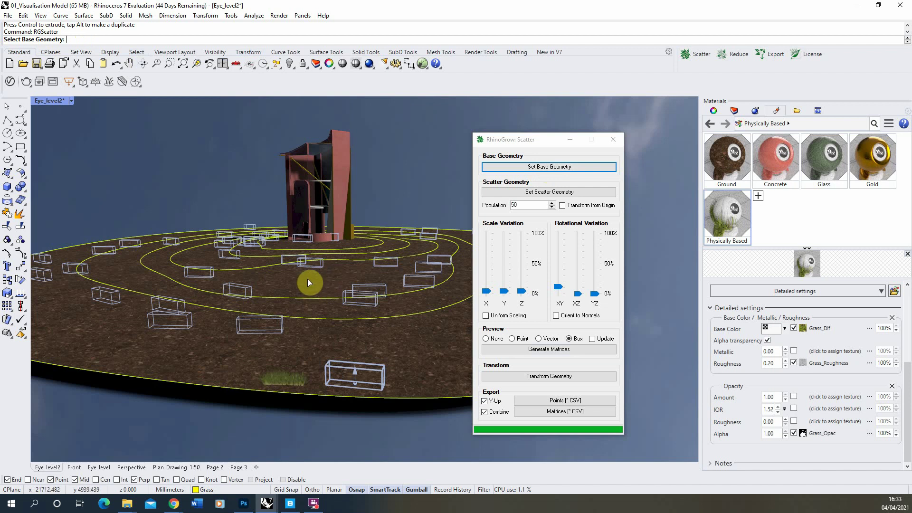
pyautogui.click(320, 284)
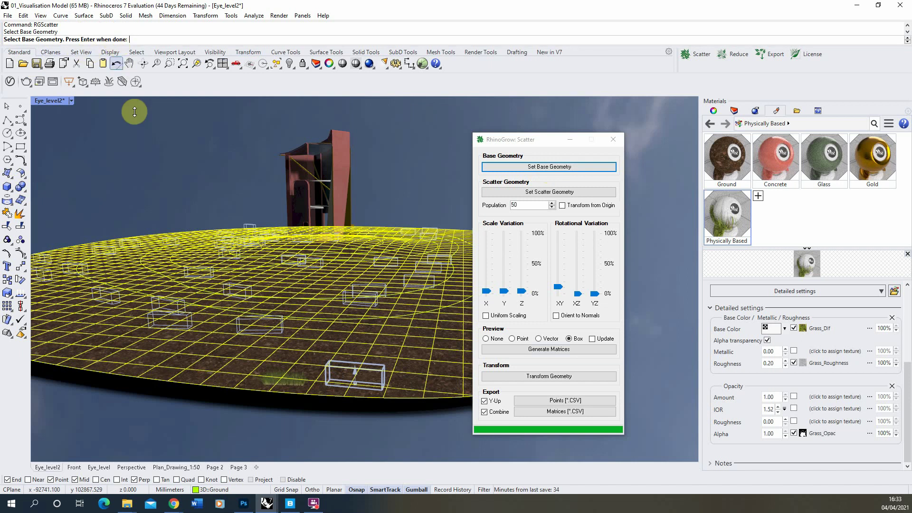
pyautogui.rightClick(305, 300)
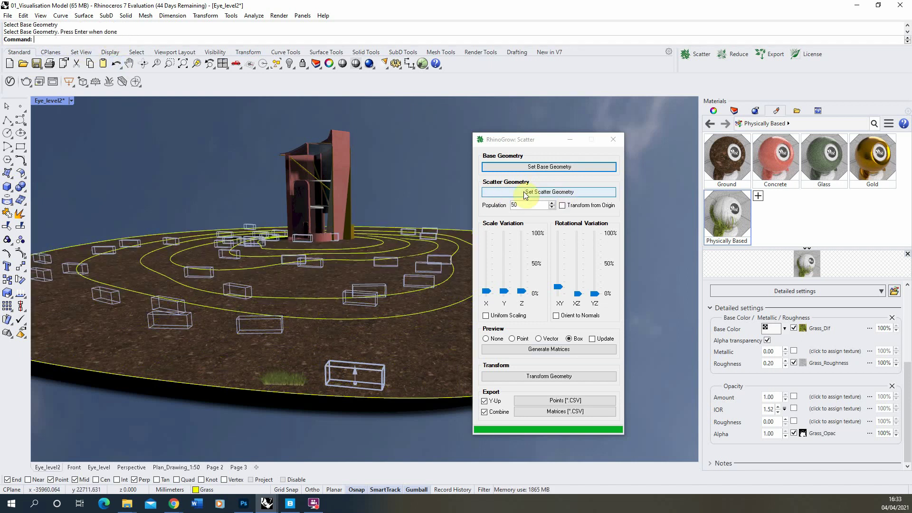
# Set the grass plane as the geometry to scatter
pyautogui.click(541, 197)
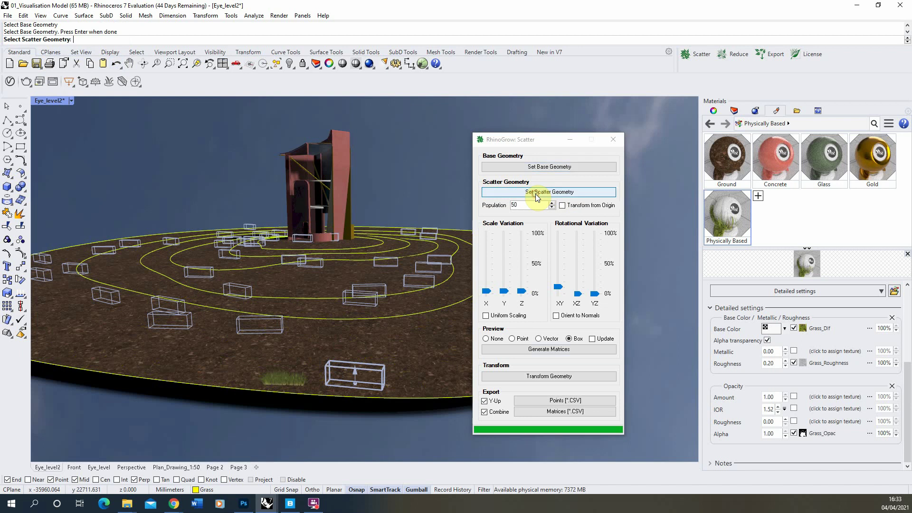
pyautogui.click(292, 375)
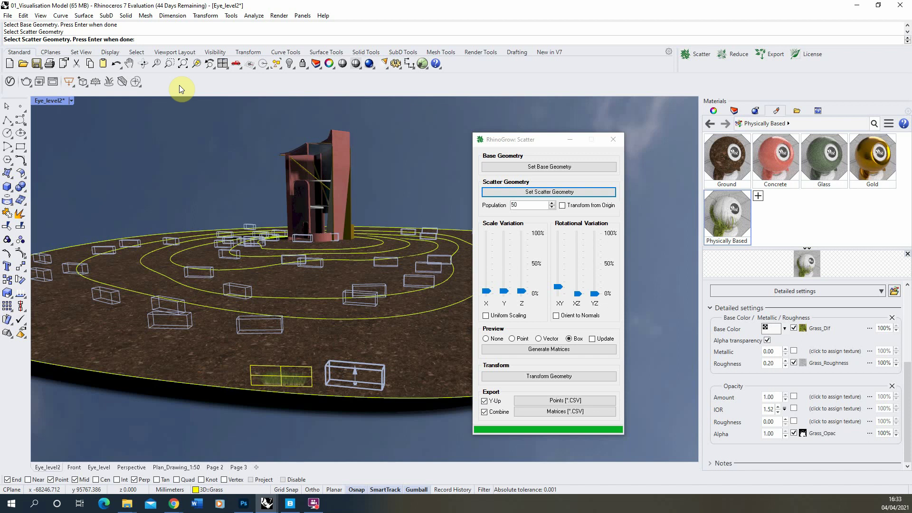
pyautogui.press('Return')
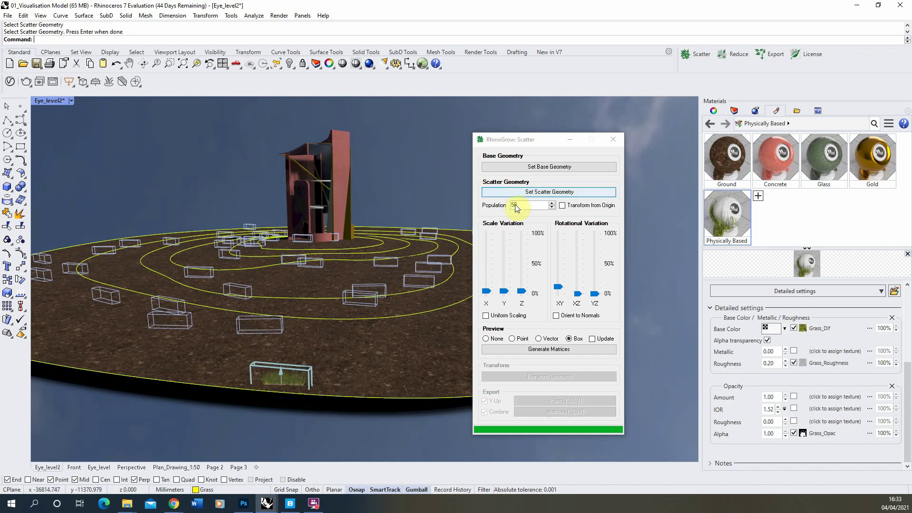
pyautogui.click(518, 206)
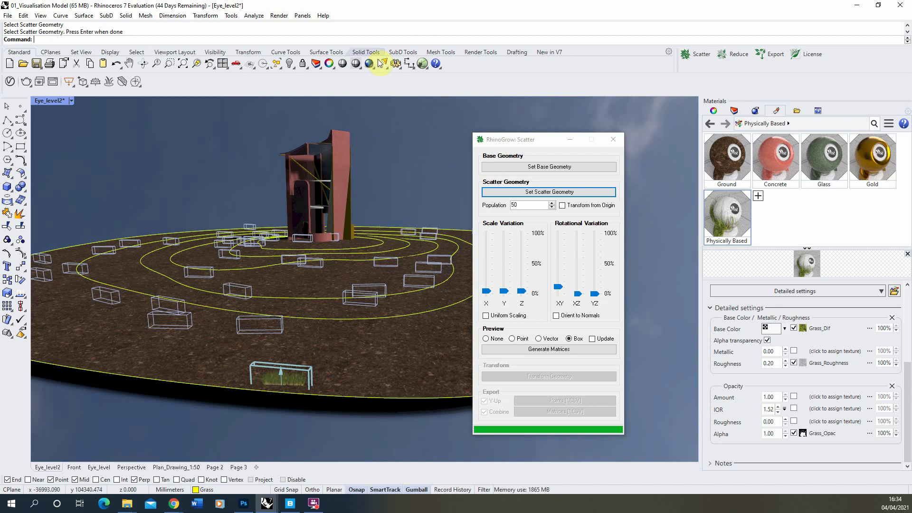
# Set the scatter population to 10000 and generate the matrices over the terrain
pyautogui.doubleClick(525, 204)
pyautogui.write('10000')
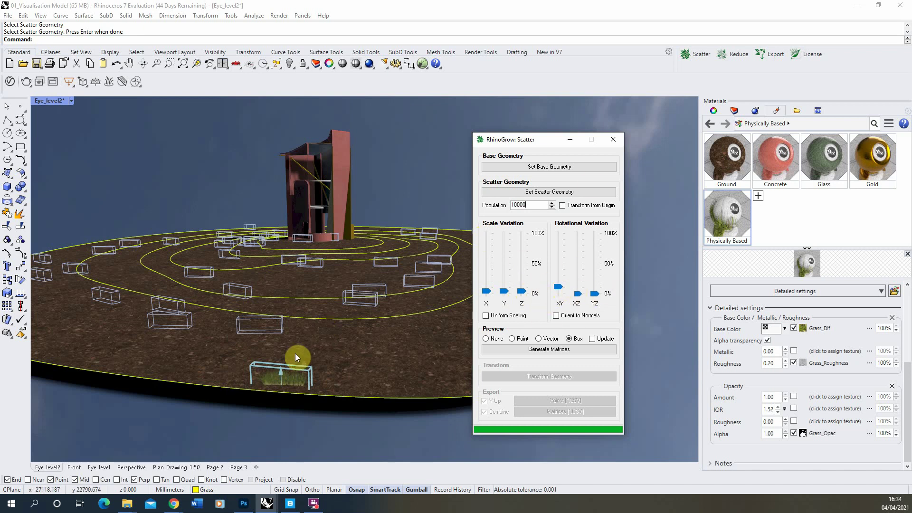
pyautogui.scroll(2, 304, 289)
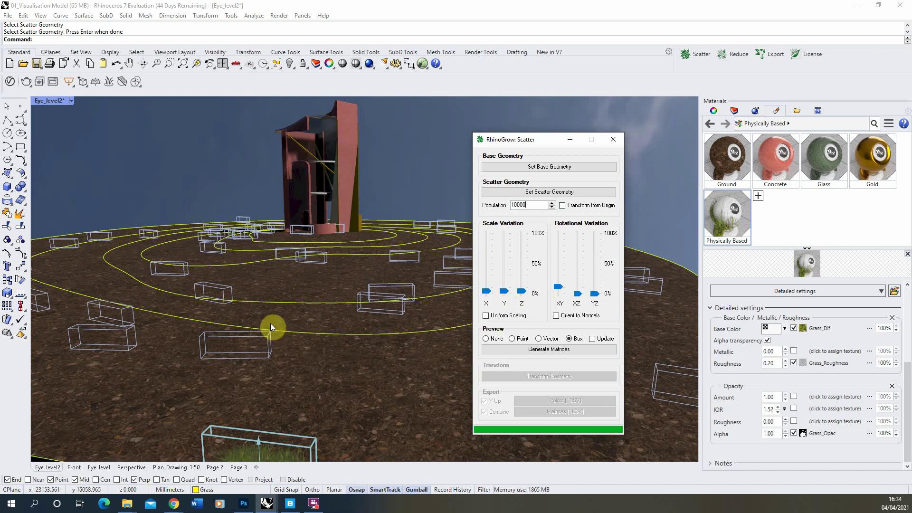
pyautogui.moveTo(275, 315); pyautogui.dragTo(299, 377, button='right')
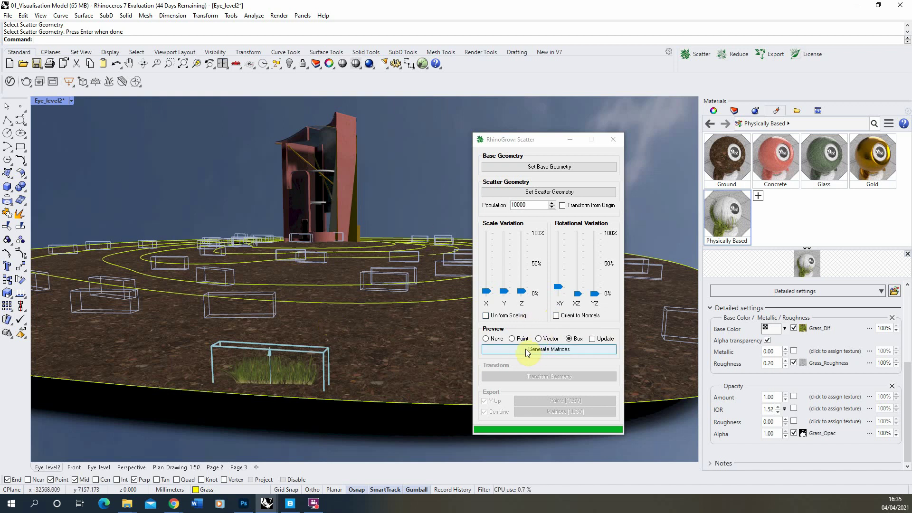
pyautogui.click(540, 354)
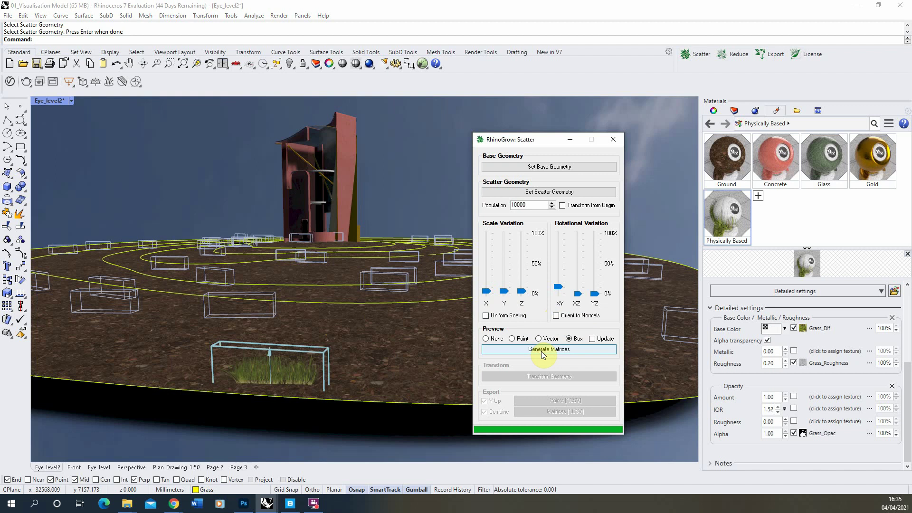
pyautogui.click(543, 355)
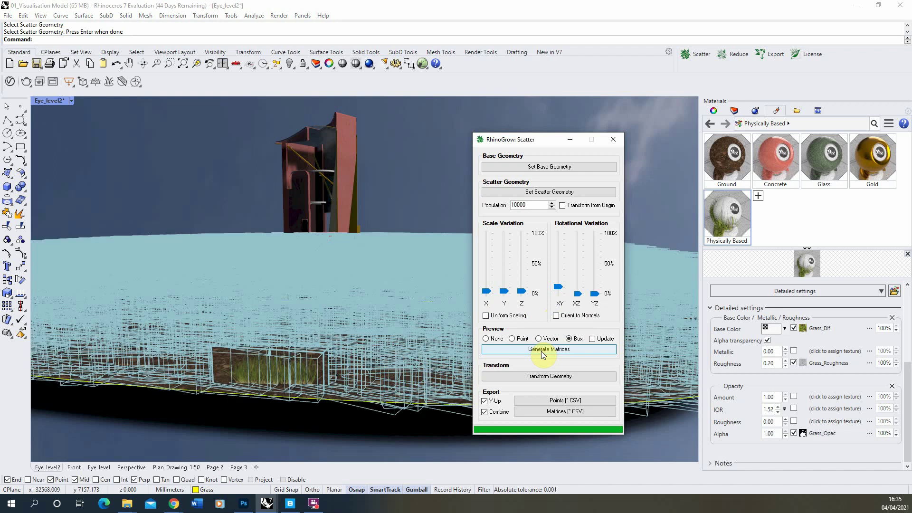
# Switch the Eye_level2 viewport to the Shaded display mode
pyautogui.moveTo(354, 279); pyautogui.dragTo(326, 290, button='right')
pyautogui.moveTo(296, 295); pyautogui.dragTo(352, 271, button='right')
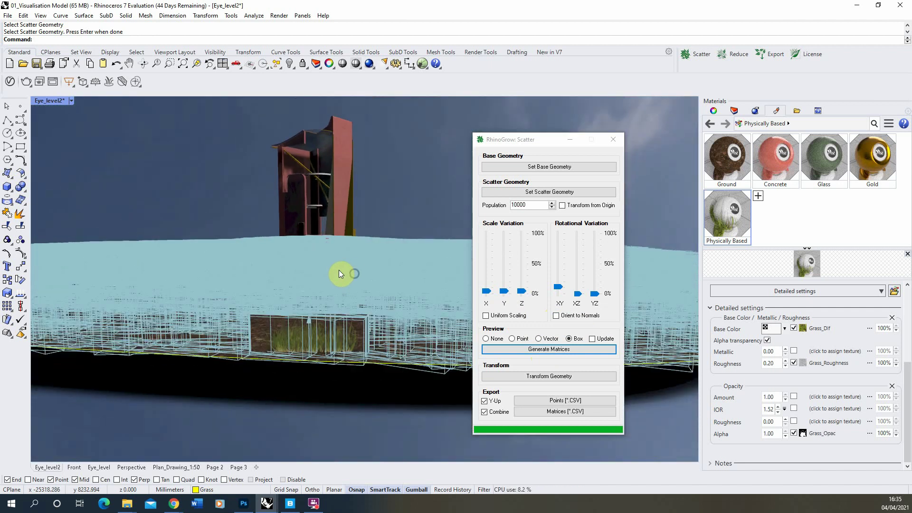
pyautogui.click(70, 101)
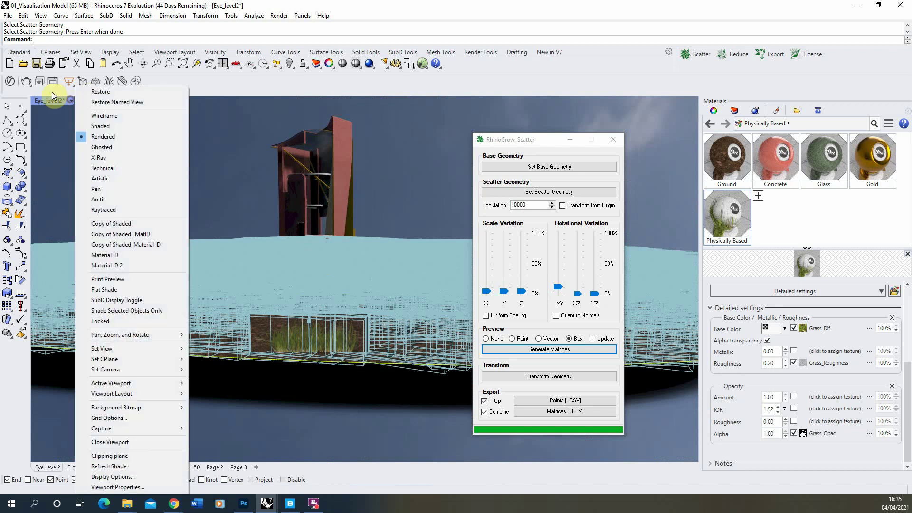
pyautogui.click(102, 126)
pyautogui.moveTo(263, 209)
pyautogui.mouseDown(button='right')
pyautogui.moveTo(243, 215)
pyautogui.moveTo(271, 265)
pyautogui.moveTo(251, 242)
pyautogui.moveTo(263, 216)
pyautogui.moveTo(253, 216)
pyautogui.mouseUp(button='right')
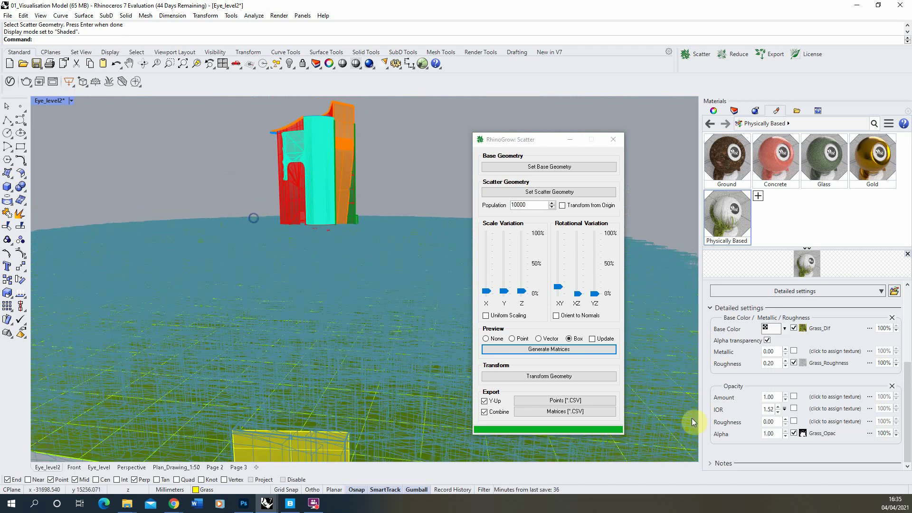
# Transform the scattered matrices into actual grass plane geometry and close the RhinoGrow Scatter dialog
pyautogui.click(529, 377)
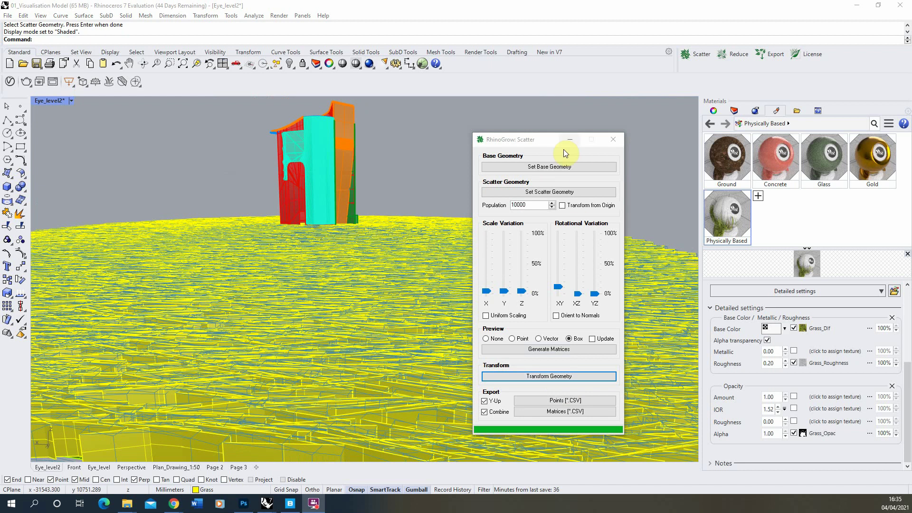
pyautogui.click(618, 140)
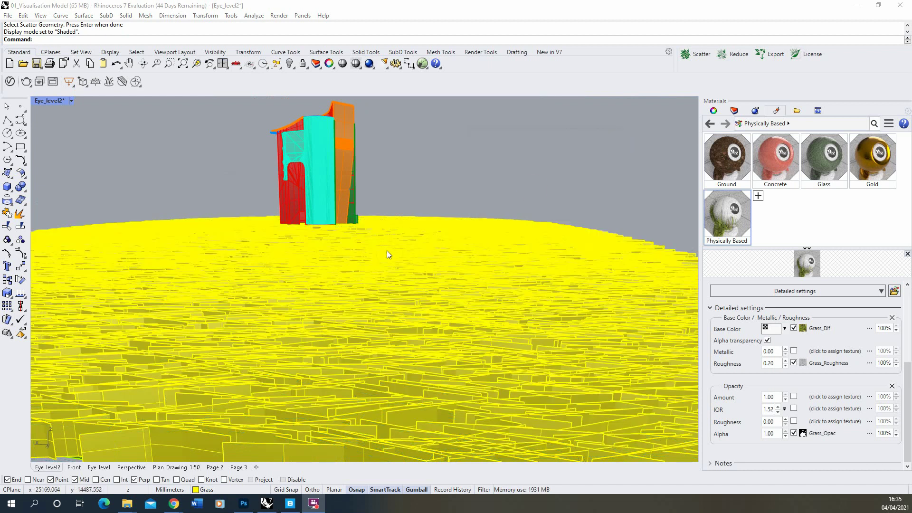
# Restore the saved named view Eye_level2 and start a render preview of it
pyautogui.moveTo(387, 250); pyautogui.dragTo(389, 244, button='right')
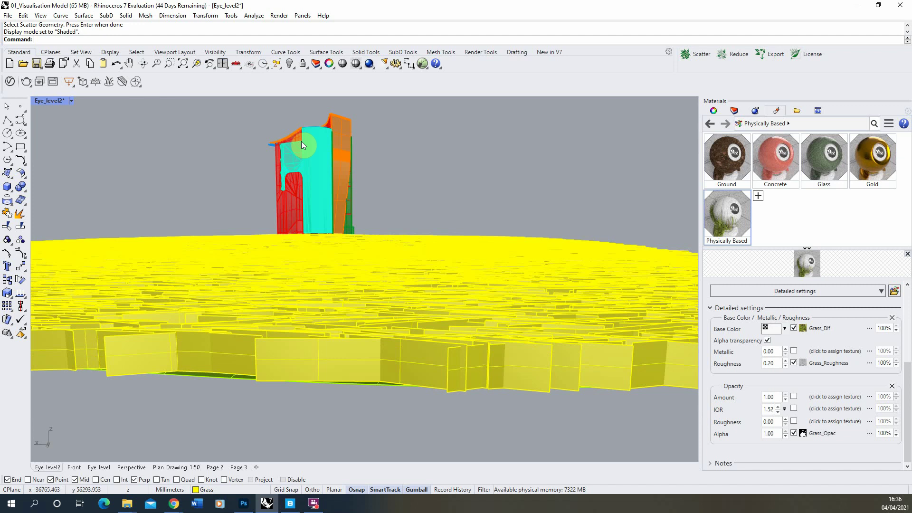
pyautogui.click(71, 101)
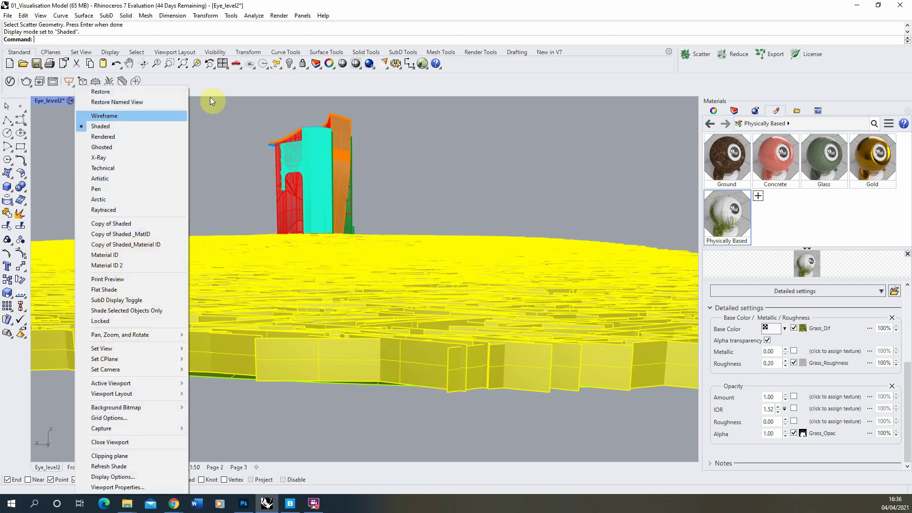
pyautogui.moveTo(157, 351)
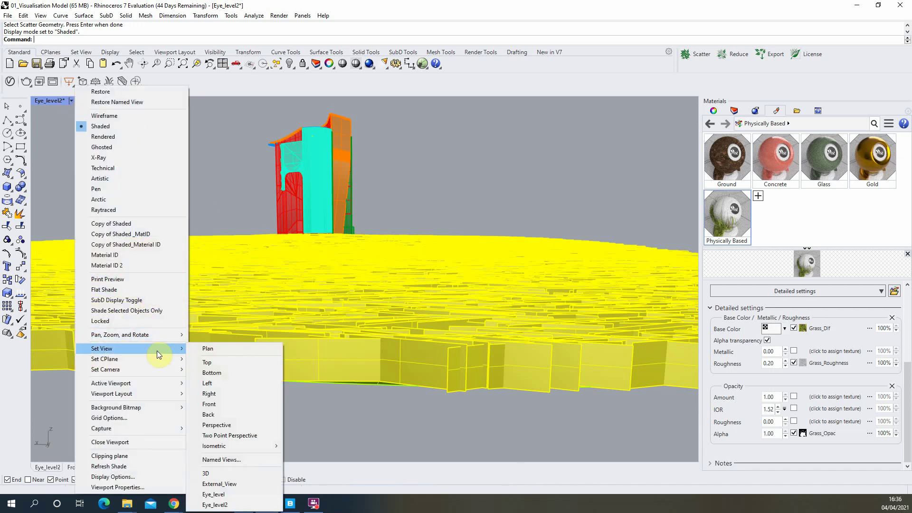
pyautogui.click(241, 507)
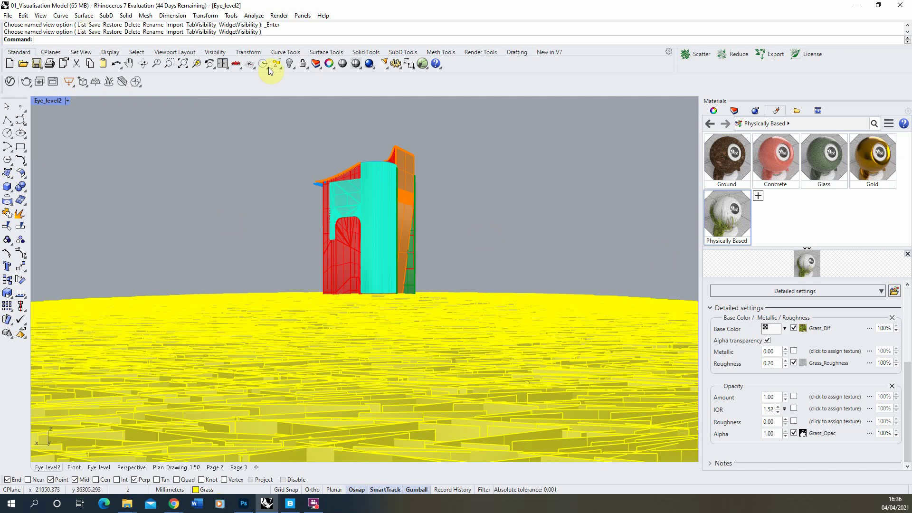
pyautogui.click(274, 18)
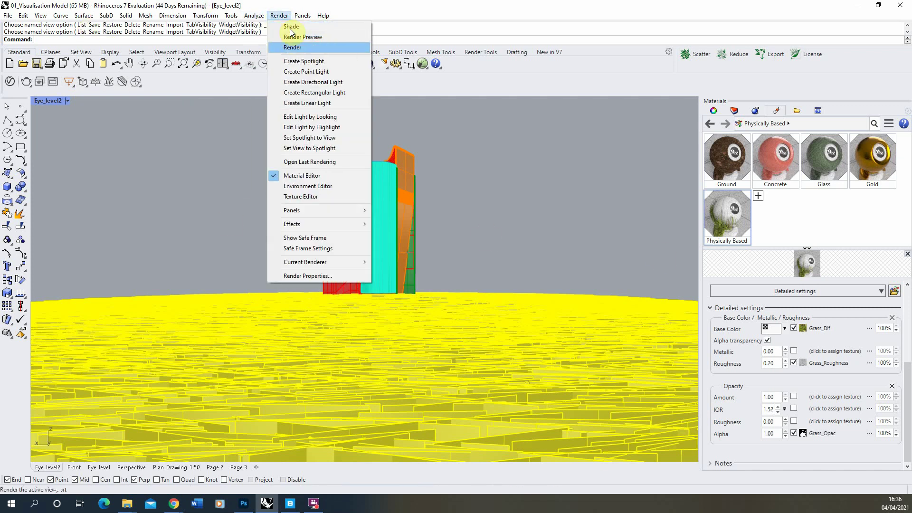
pyautogui.click(304, 38)
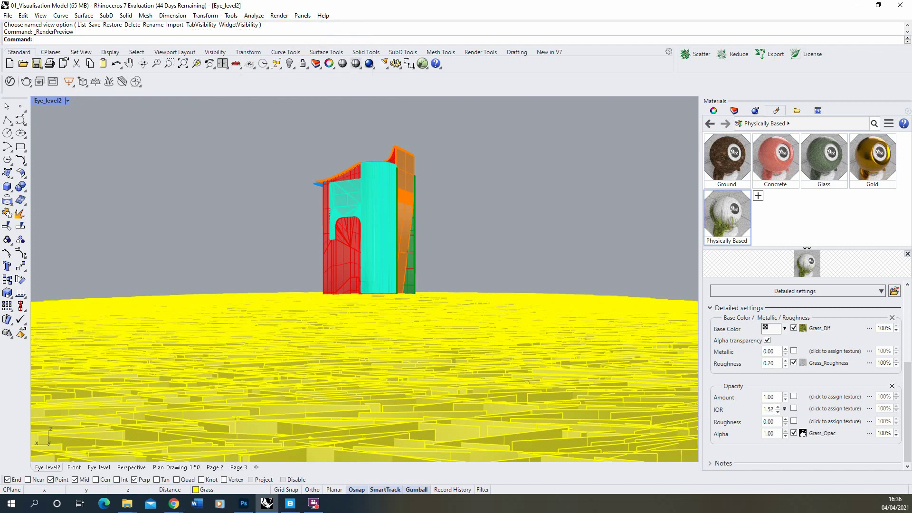